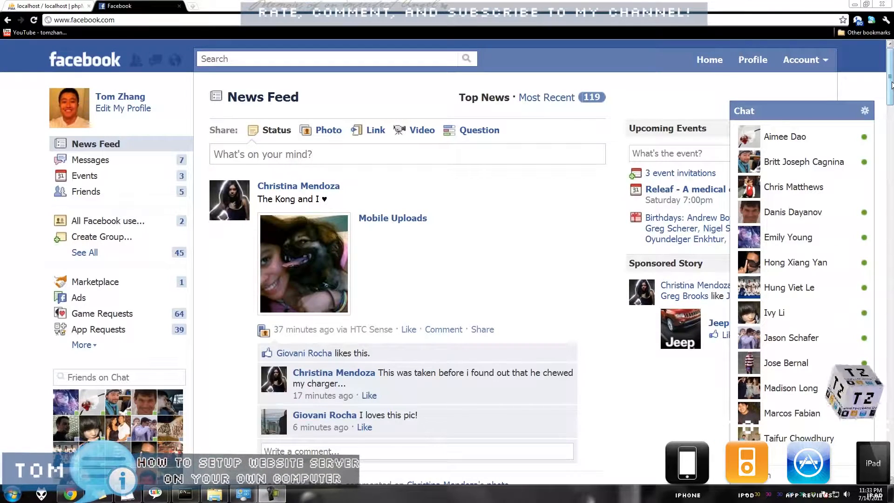
- Go from Facebook to the wampserver.com site through the address-bar suggestion
mouse_move(893, 75)
mouse_down()
mouse_move(893, 88)
mouse_move(893, 73)
mouse_up()
click(258, 20)
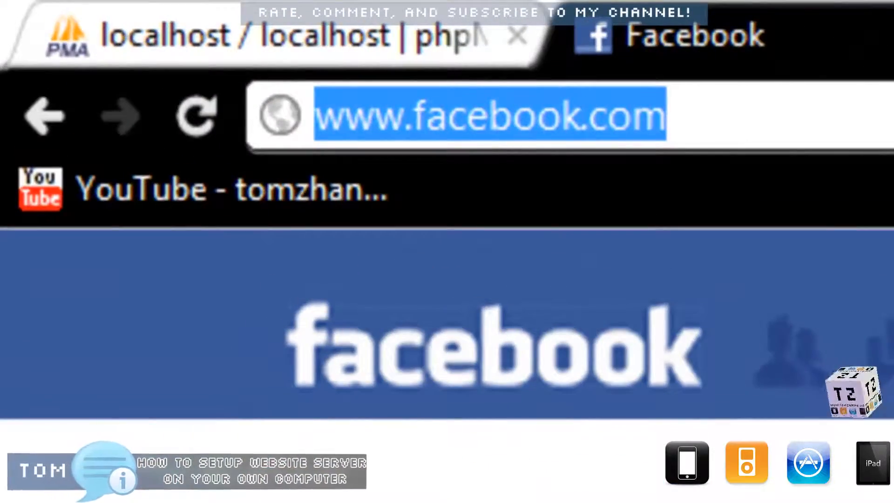
text(www.wamp)
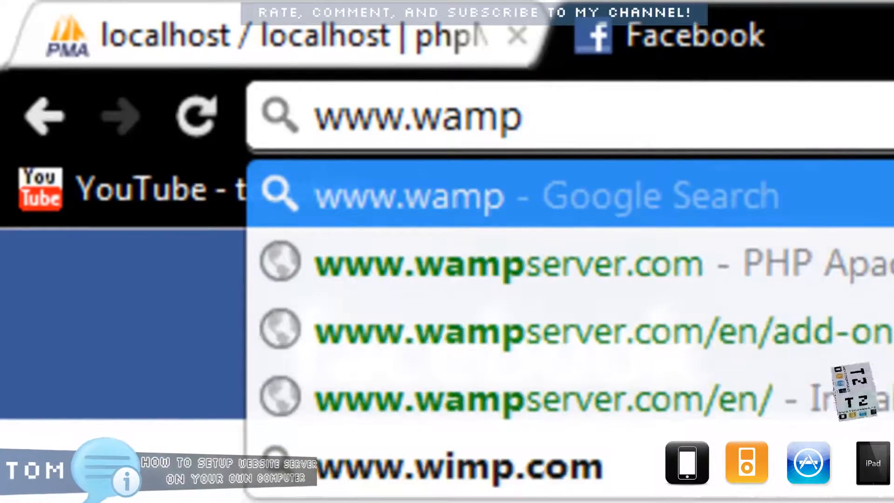
key(Down)
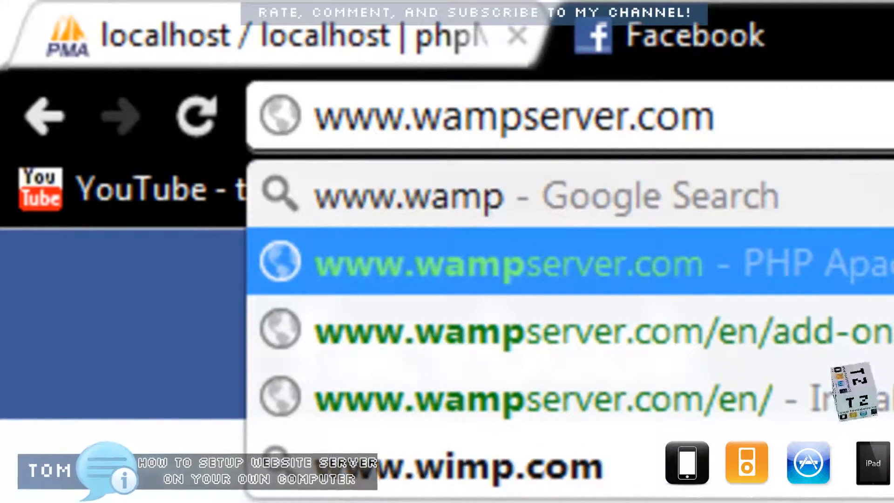
key(Return)
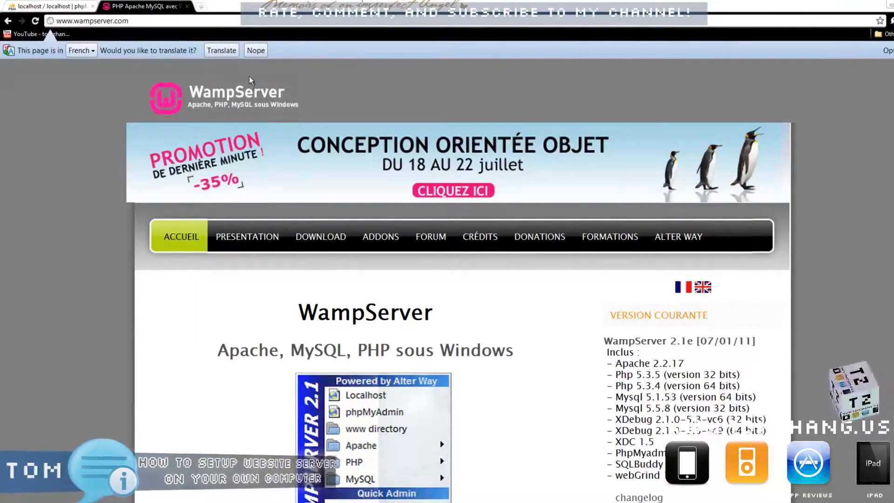
- Switch the WampServer site from French to English with the UK flag
drag(318, 321, 355, 315)
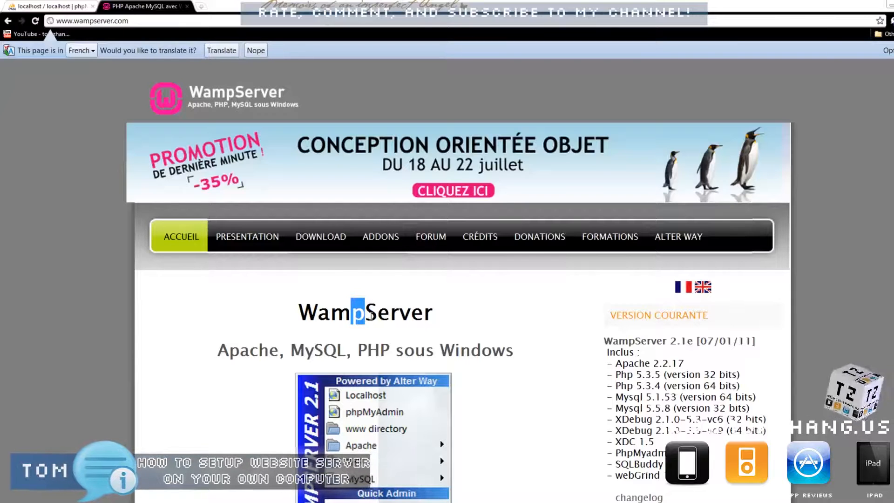
click(366, 316)
drag(331, 315, 311, 322)
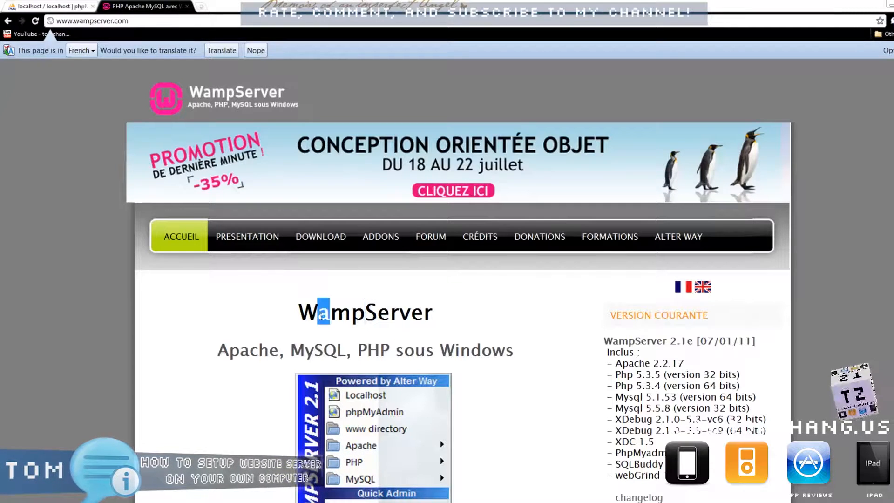
drag(270, 350, 252, 352)
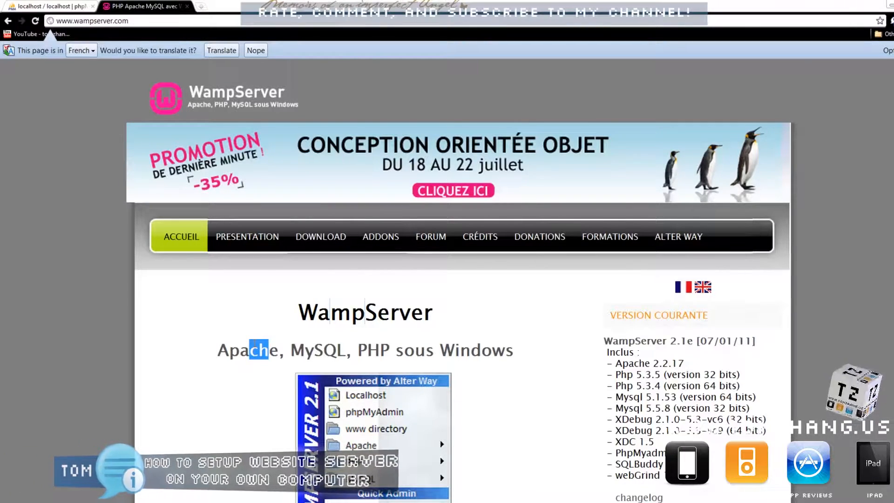
scroll(254, 345, down, 1)
scroll(253, 344, down, 5)
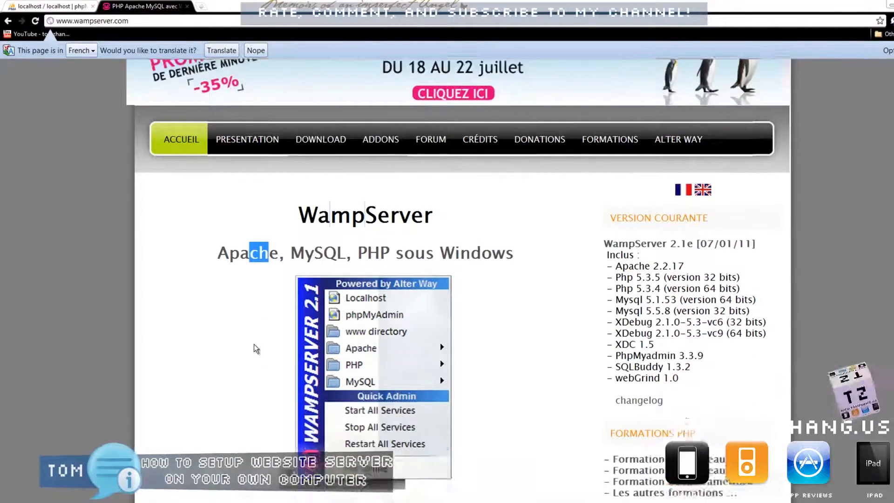
scroll(255, 353, up, 3)
scroll(260, 362, up, 1)
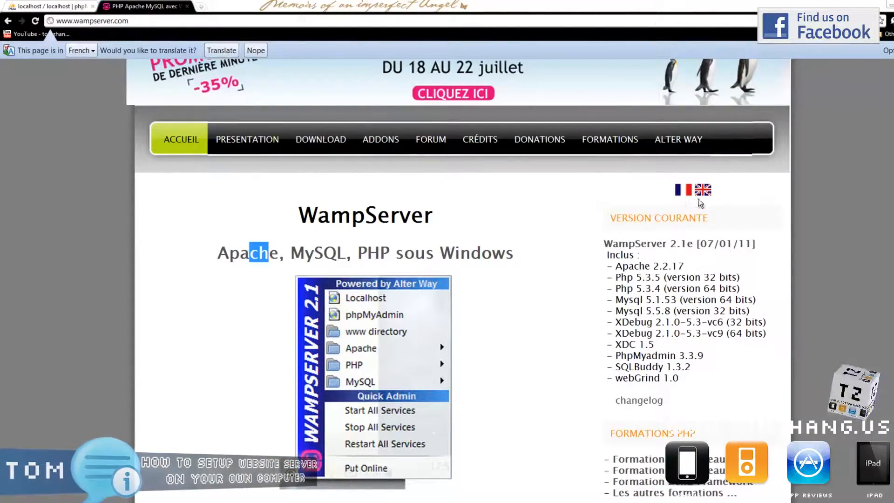
scroll(498, 210, up, 2)
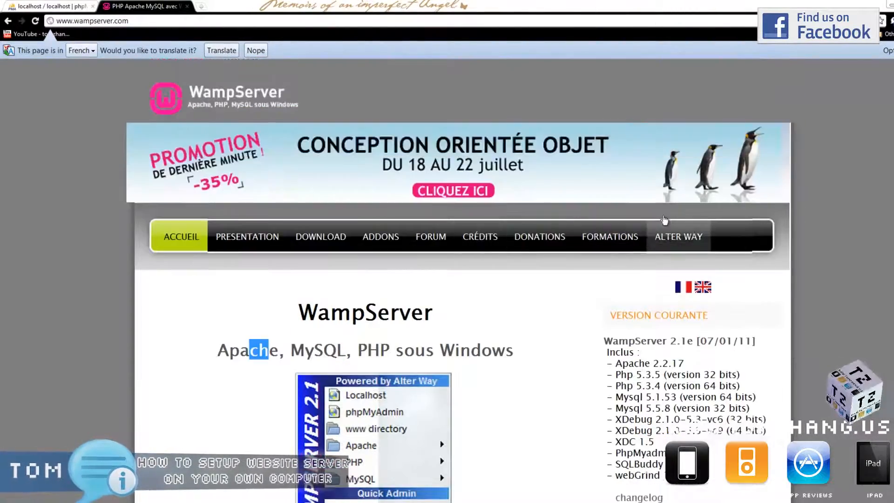
click(704, 288)
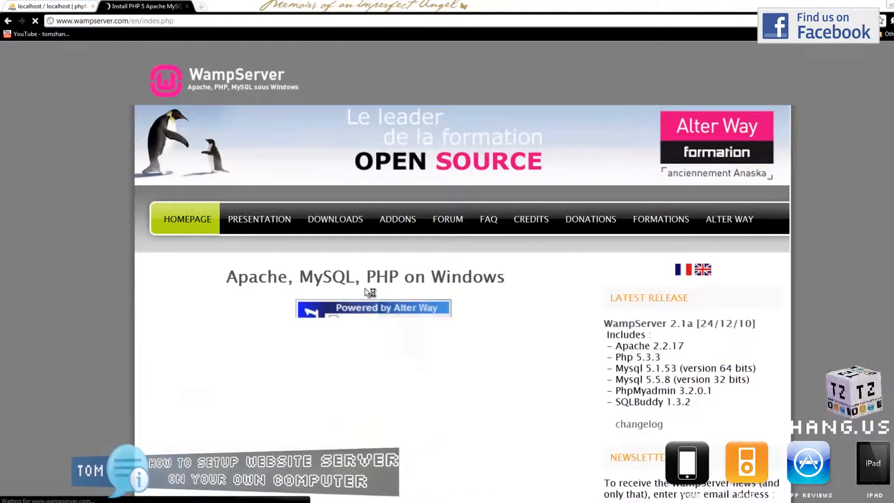
- Open DOWNLOADS and scroll to the WampServer 2.1e 32-bit and 2.1d 64-bit package tables
click(357, 229)
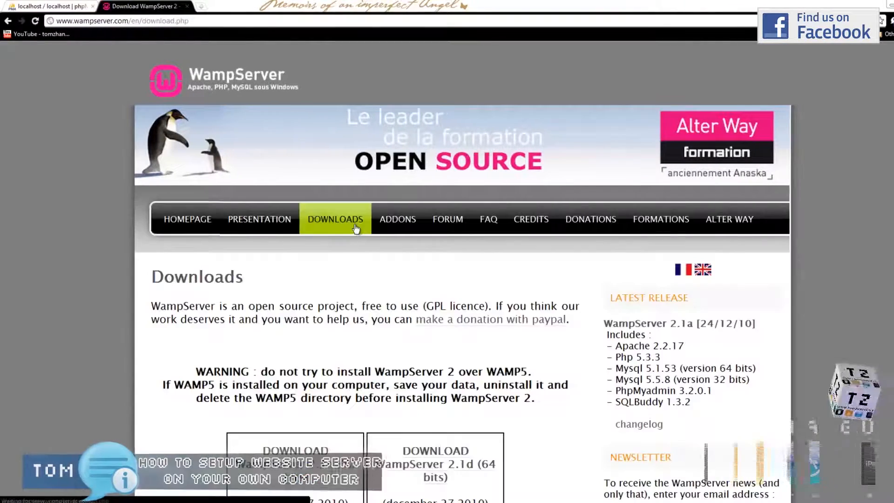
scroll(359, 303, down, 4)
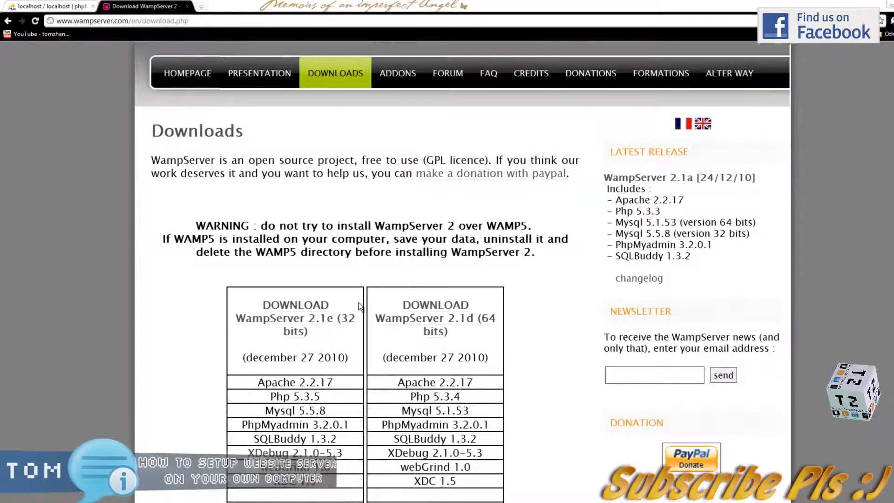
scroll(359, 303, down, 2)
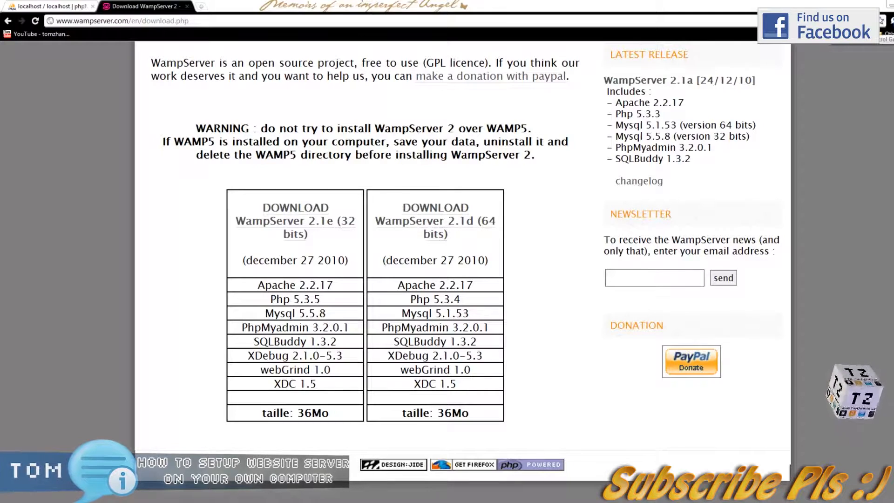
click(890, 20)
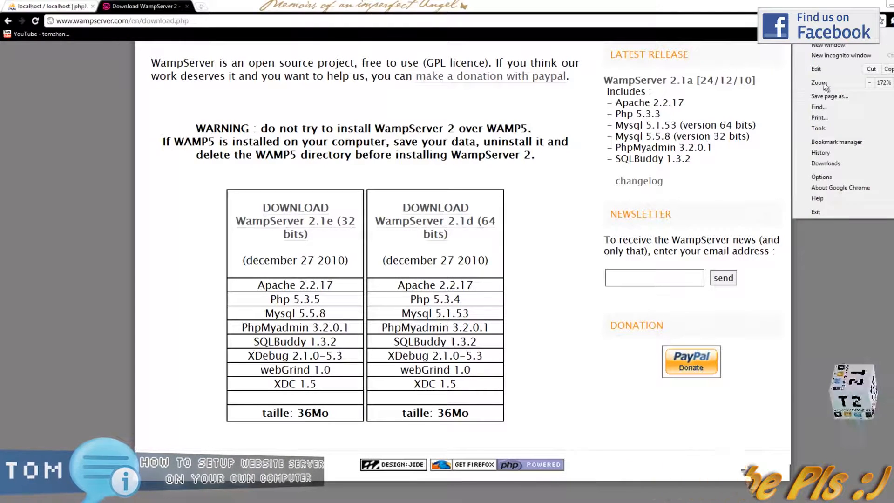
- Run WampServer2.1d-x64.exe from Chrome's Downloads list and accept the security warning
click(838, 178)
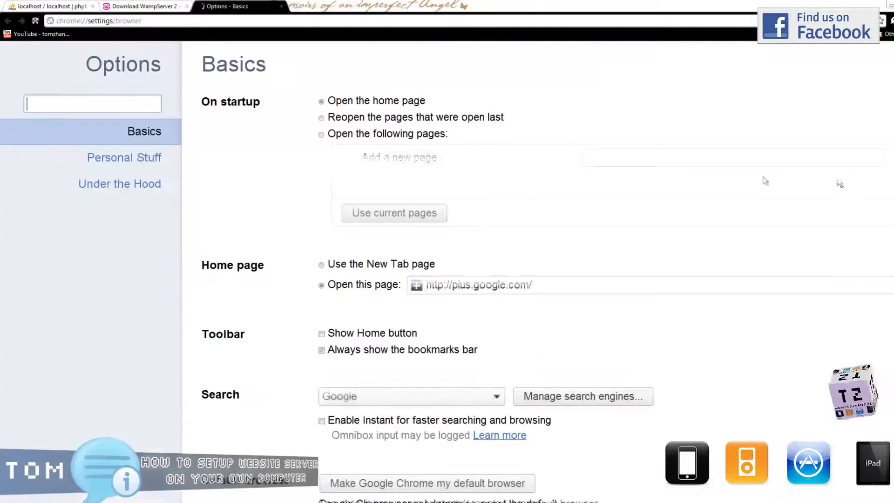
click(281, 6)
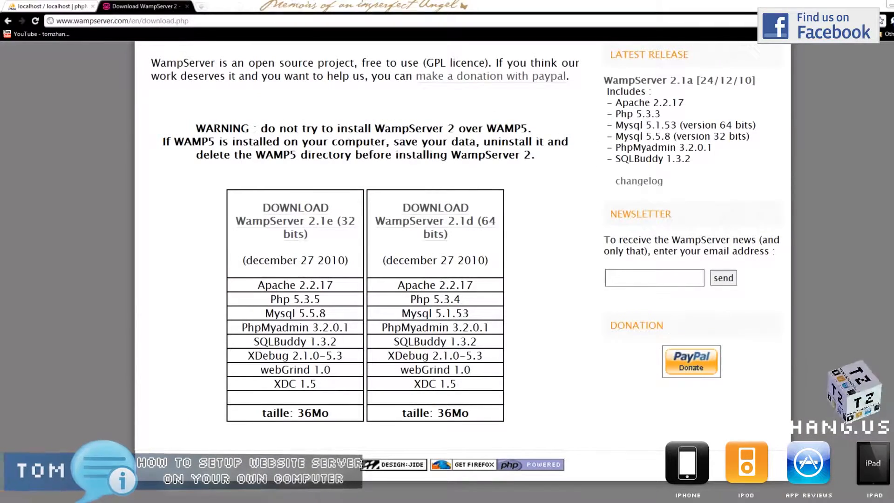
click(890, 20)
click(838, 167)
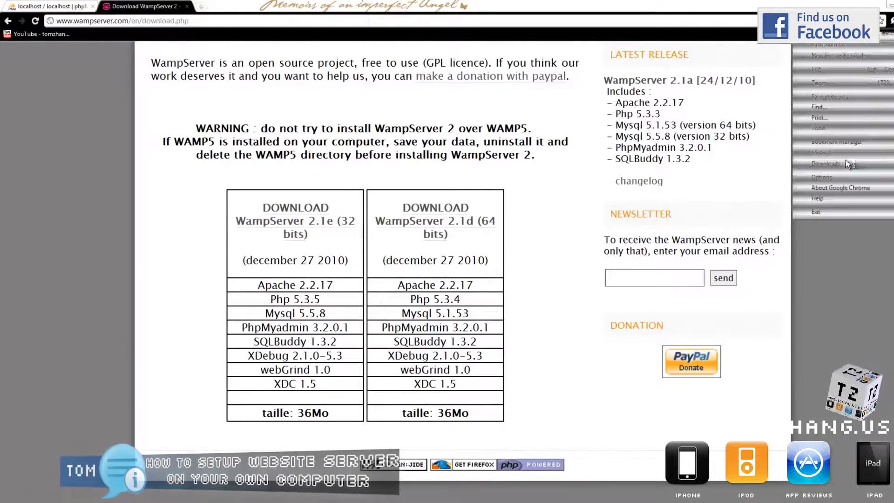
click(230, 355)
click(490, 270)
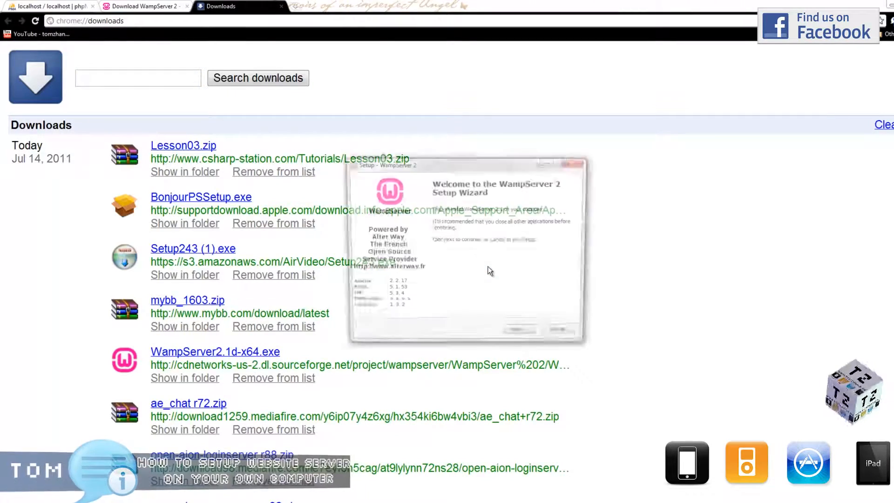
click(139, 6)
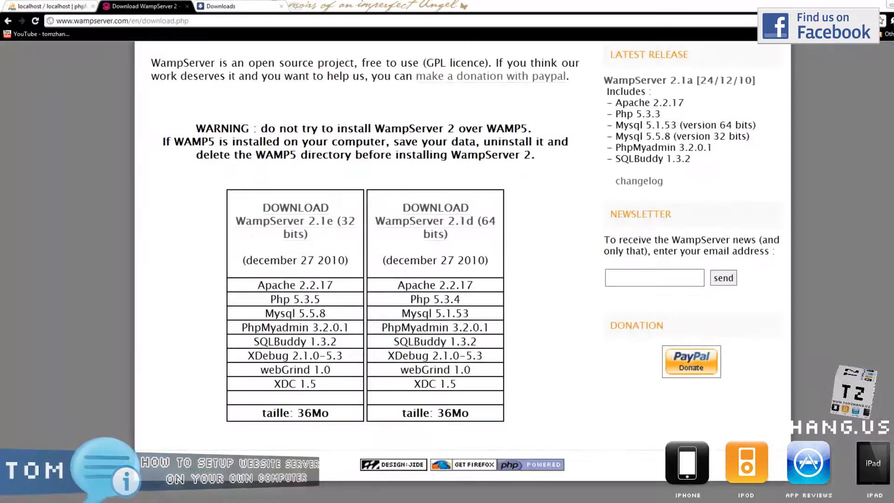
key(alt+Tab)
- Accept the license and keep c:\wamp as the install folder, confirming the existing folder
click(520, 336)
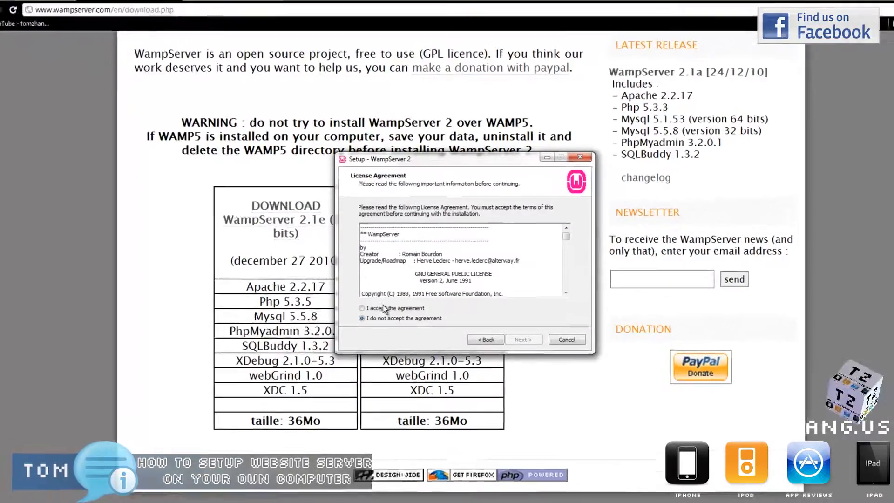
click(379, 305)
click(519, 335)
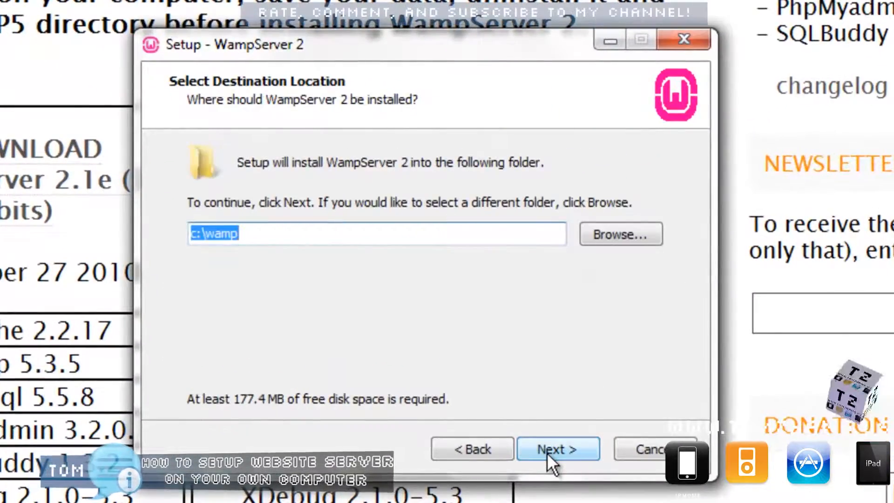
click(310, 237)
double_click(292, 238)
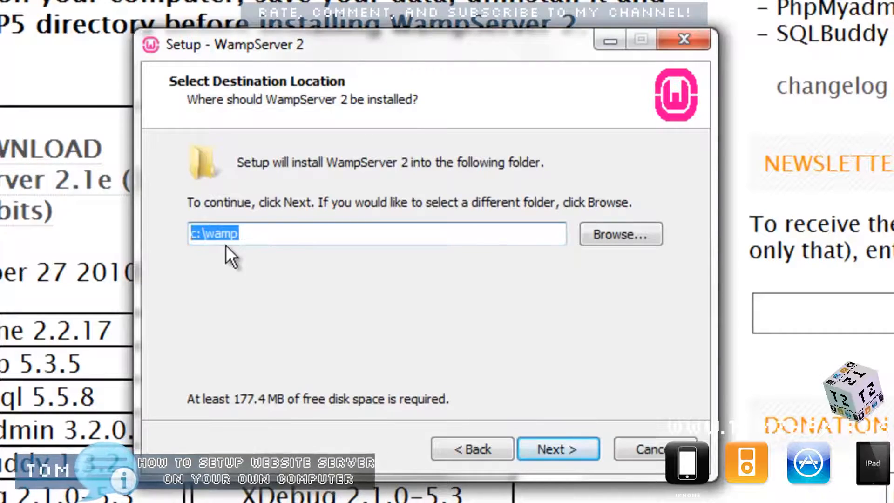
click(568, 448)
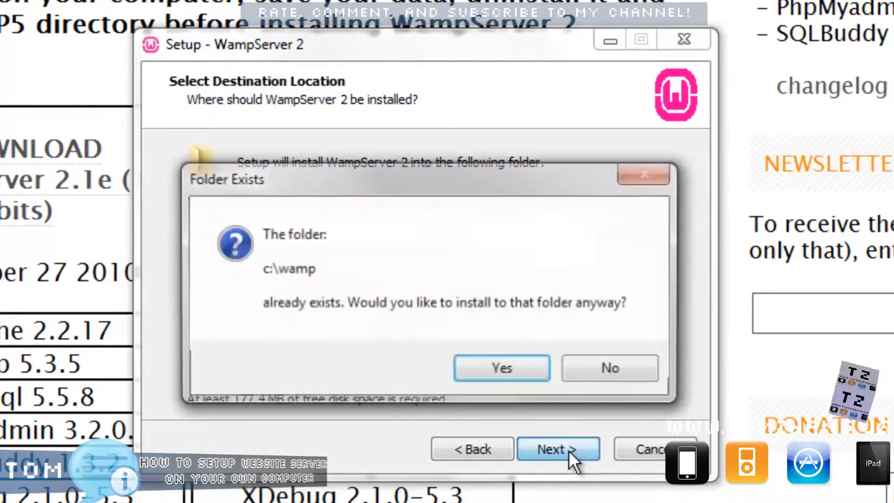
click(496, 365)
- Add a Quick Launch icon, install with the new homepage and default mail settings, then finish
click(268, 227)
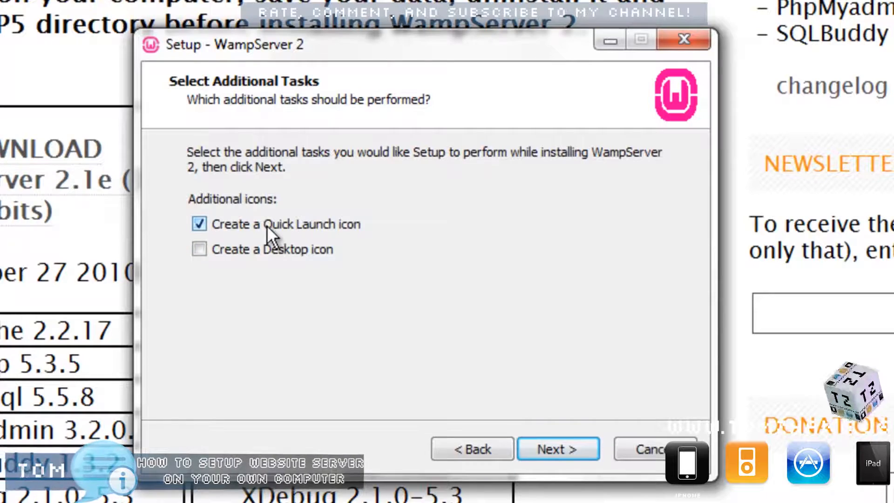
click(575, 449)
click(576, 449)
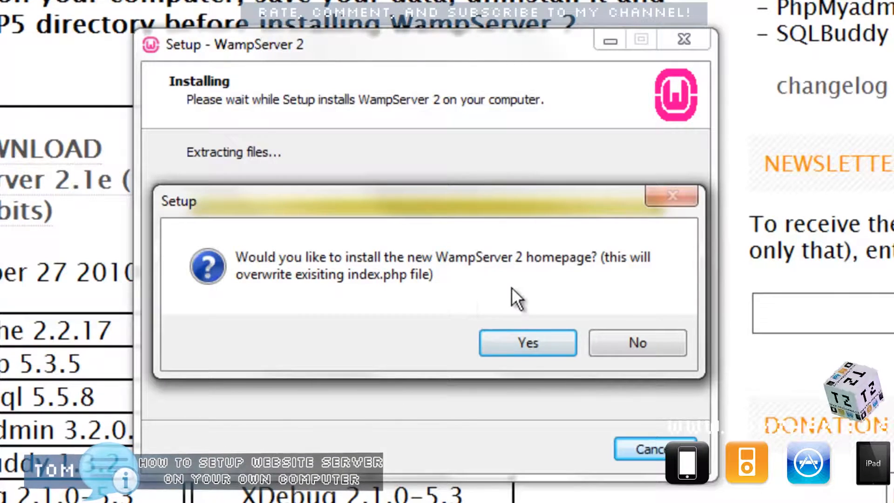
click(519, 343)
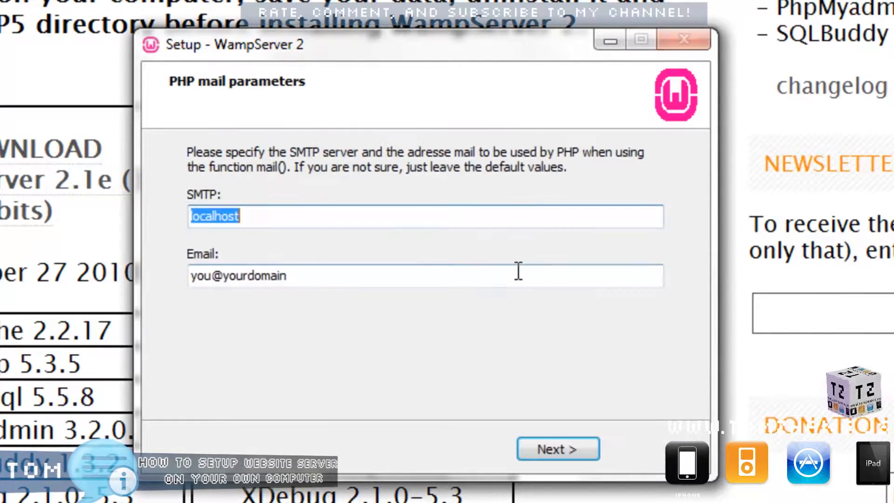
click(569, 461)
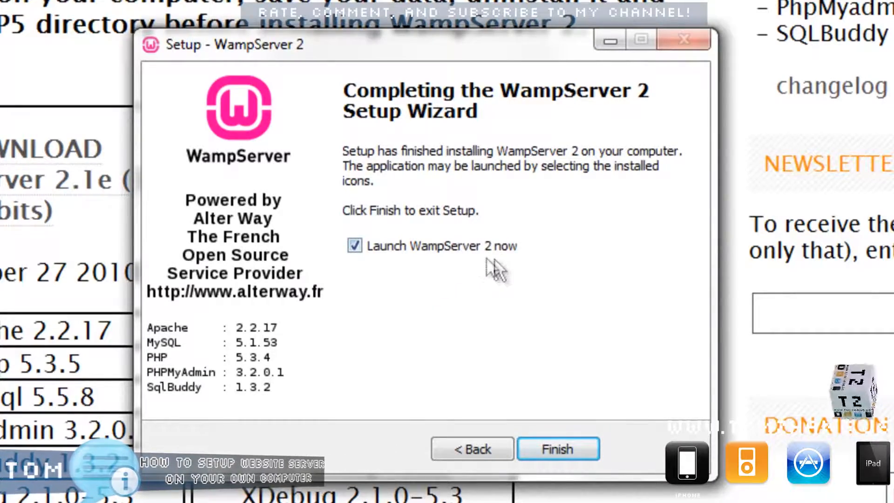
click(564, 448)
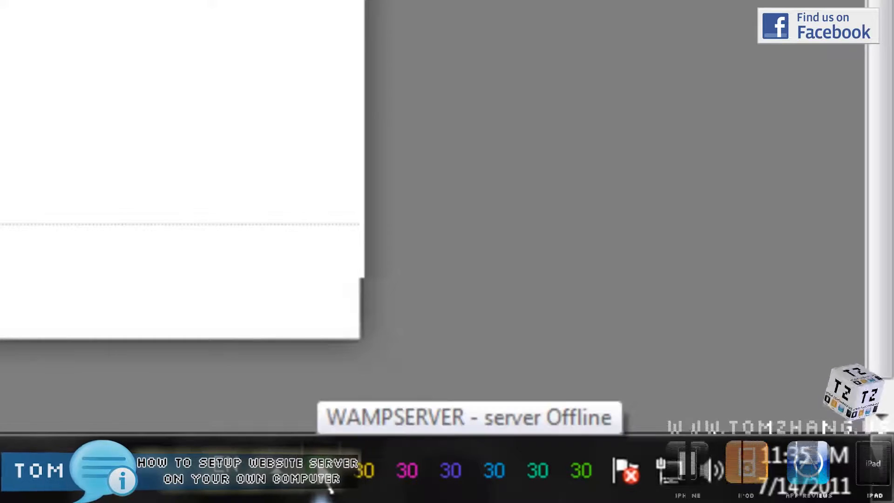
- Stop All Services from the WampServer tray menu
click(324, 468)
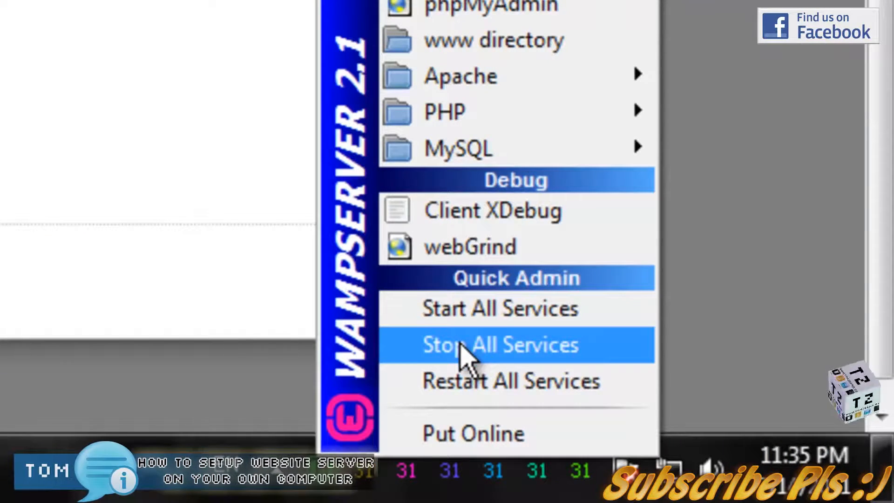
click(535, 351)
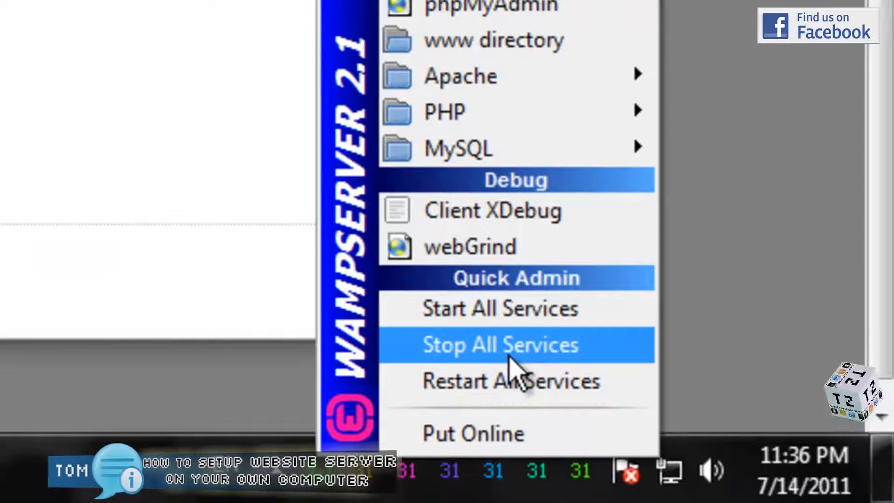
click(459, 357)
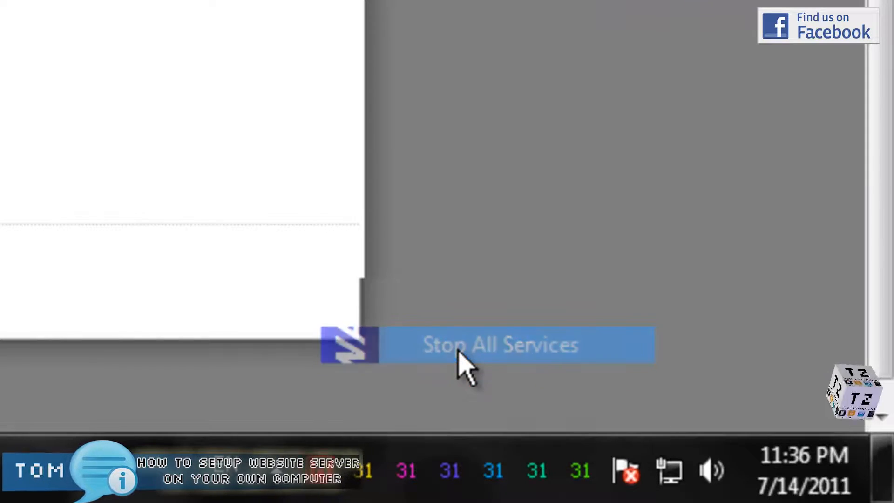
- Start the MySQL service via MySQL > Service > Start/Resume Service
click(333, 474)
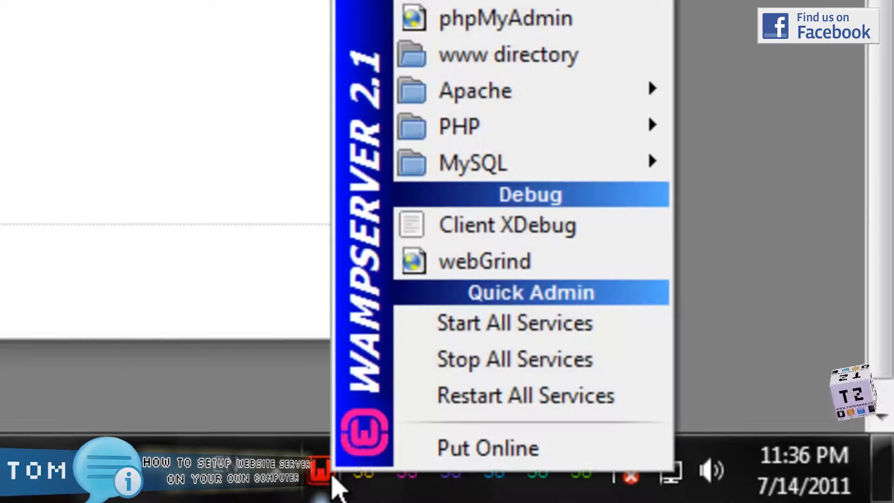
mouse_move(445, 176)
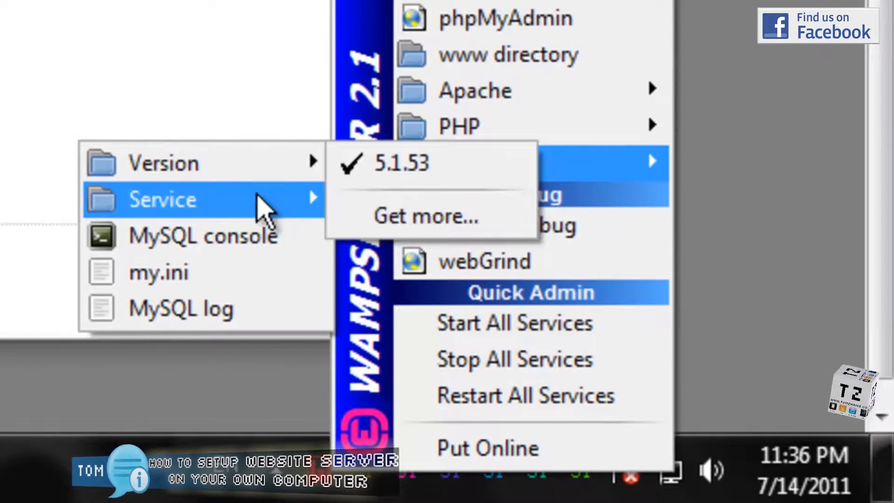
mouse_move(254, 200)
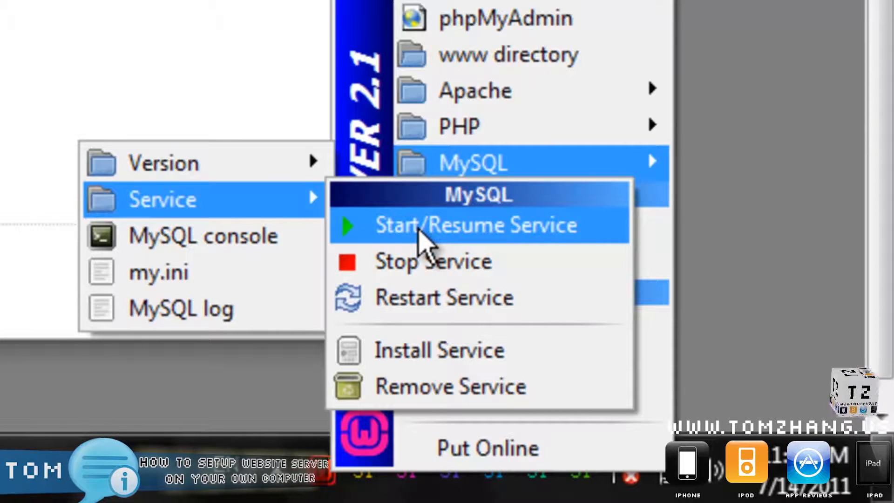
click(418, 230)
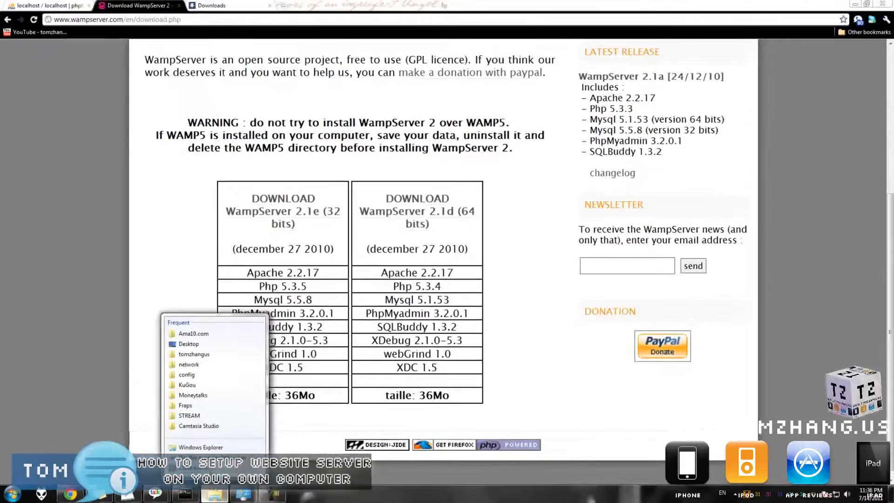
- Dismiss the taskbar jump lists and search the Start menu for 'cmd'
click(204, 469)
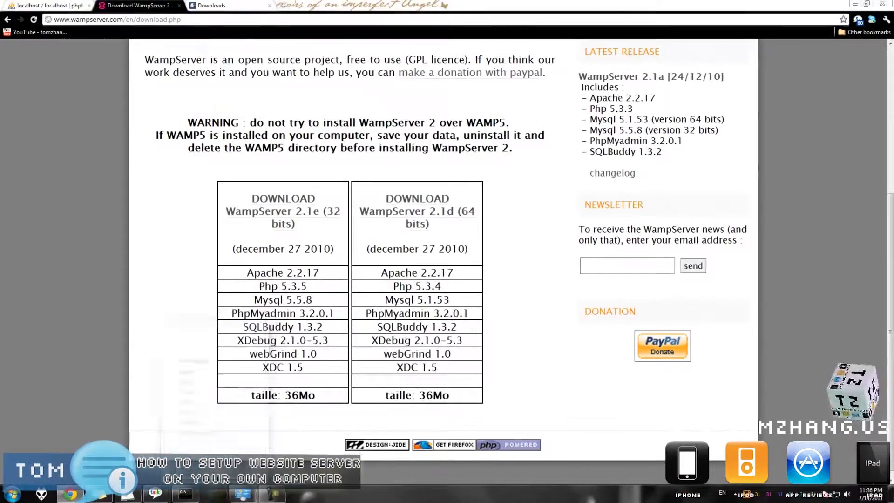
right_click(186, 494)
click(195, 471)
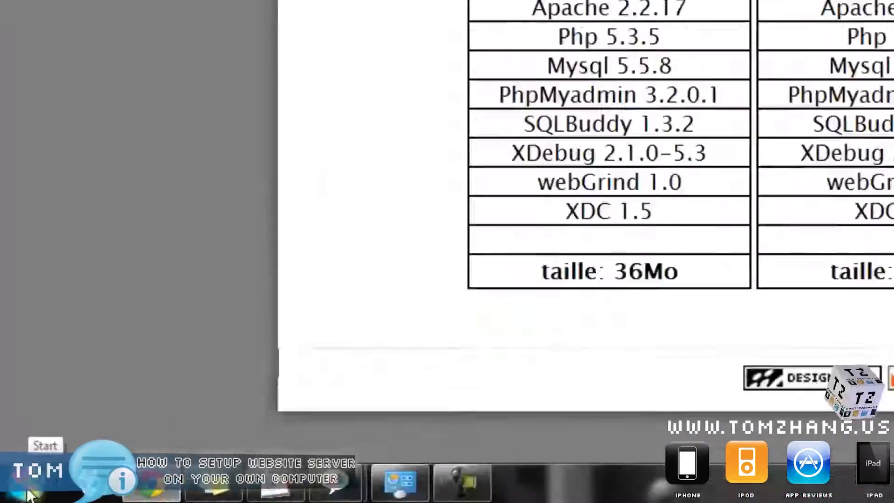
click(27, 496)
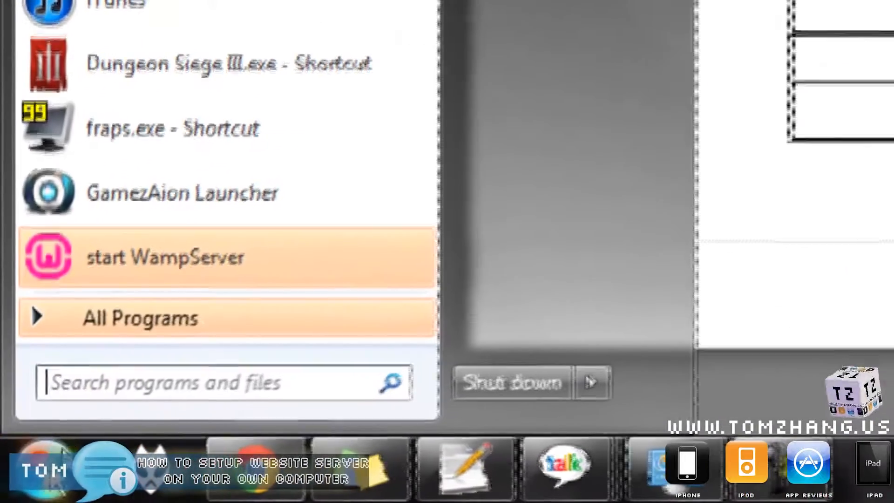
click(110, 383)
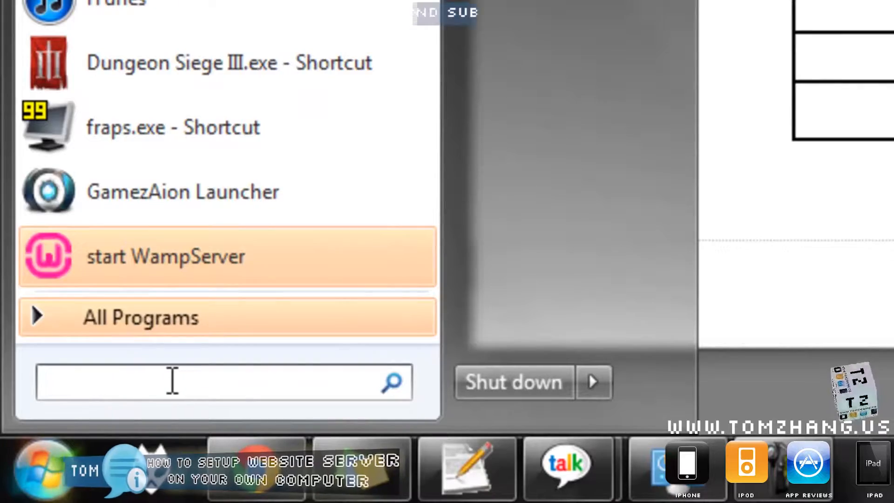
text(cmd)
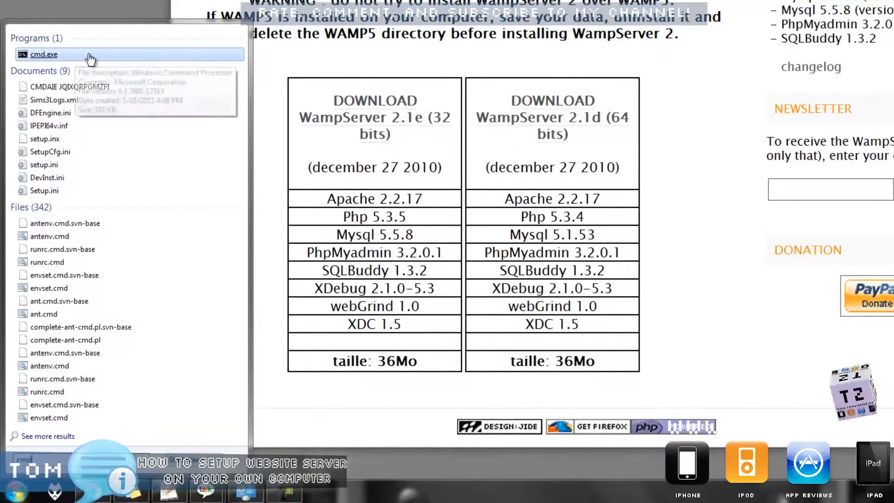
- Launch cmd.exe and run cd .. twice to reach the root of drive C
click(42, 58)
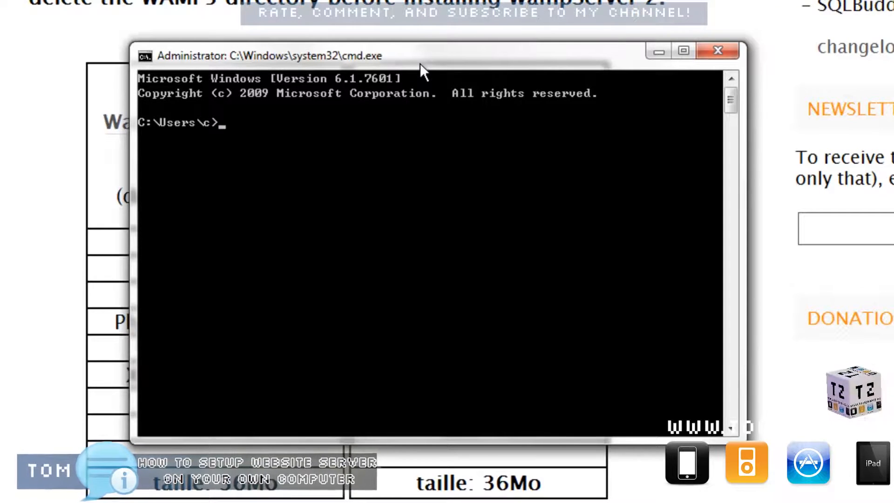
text(cd ..)
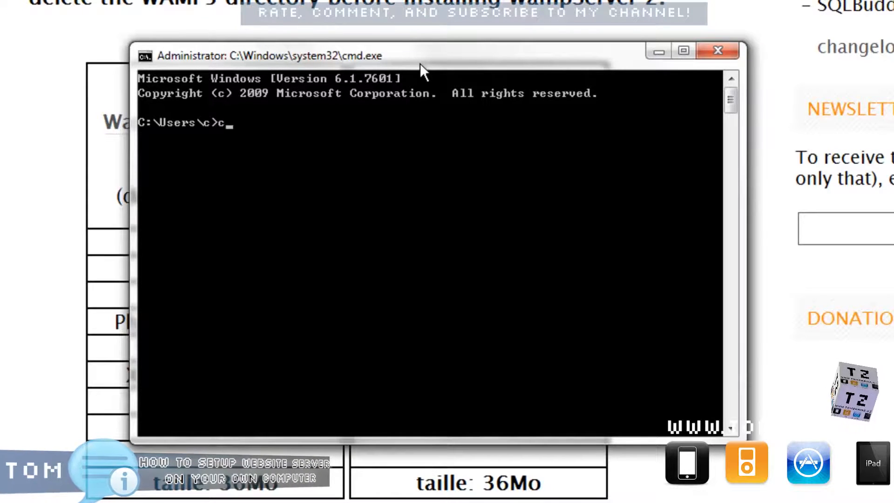
key(BackSpace)
key(BackSpace)
key(BackSpace)
key(BackSpace)
key(BackSpace)
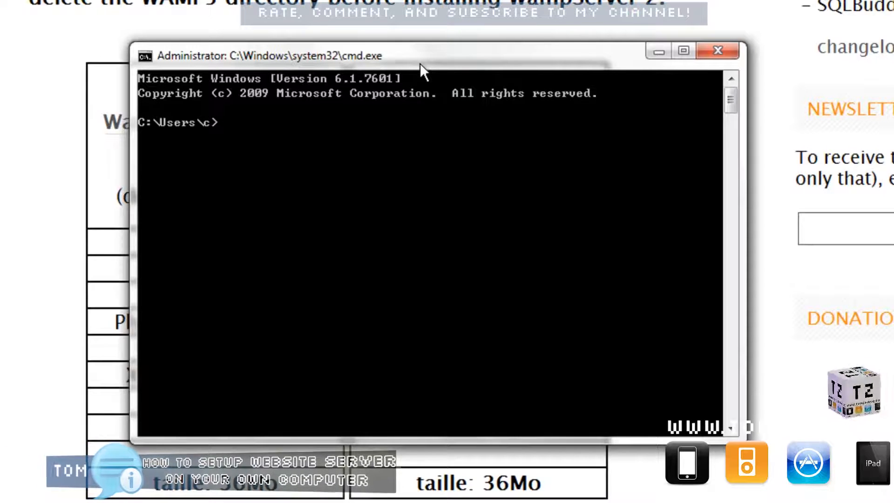
text(cd ...)
key(BackSpace)
key(Return)
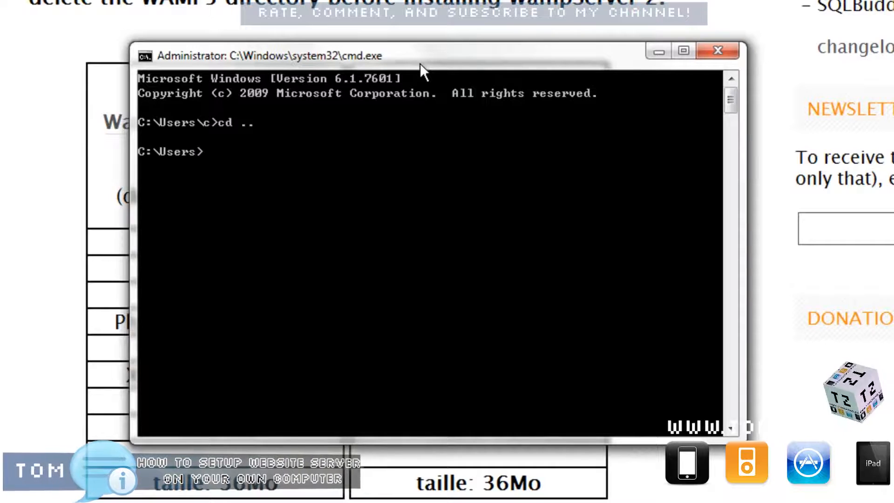
text(cd ..)
key(Return)
- Try cd xamp, then list the contents of C:\ with dir
text(cd xamp)
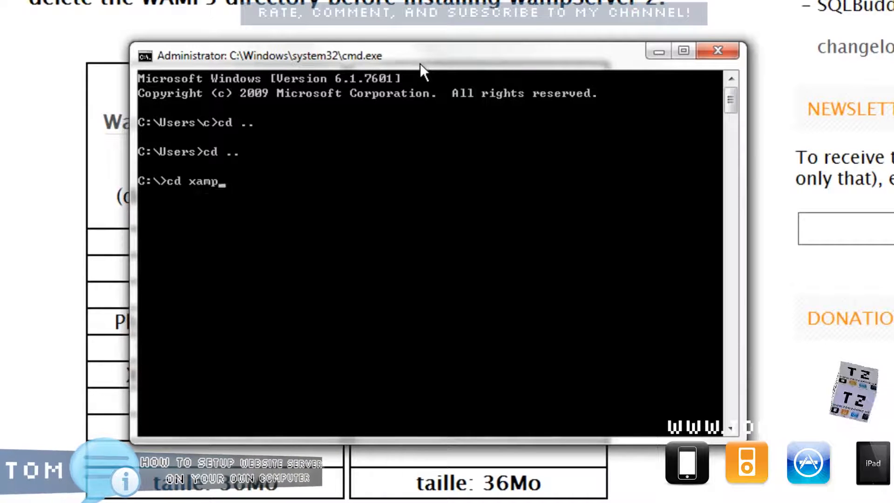
key(Return)
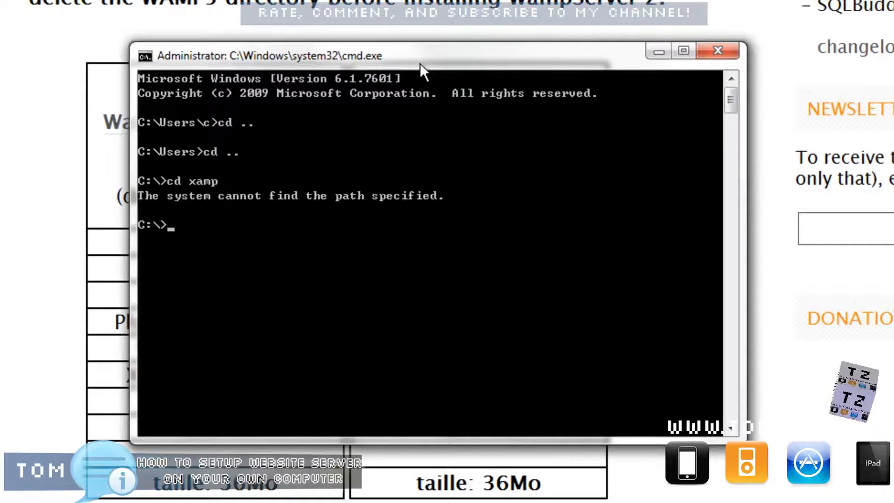
text(c)
key(BackSpace)
text(di)
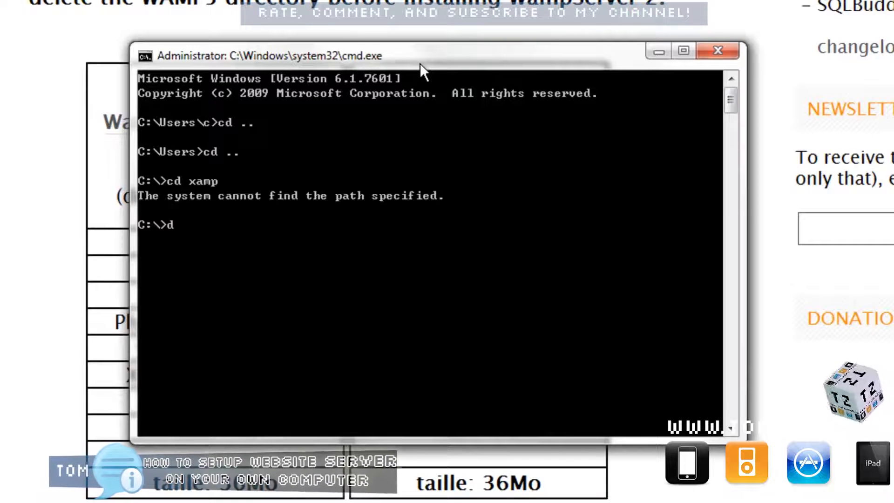
key(BackSpace)
key(BackSpace)
text(cd xa)
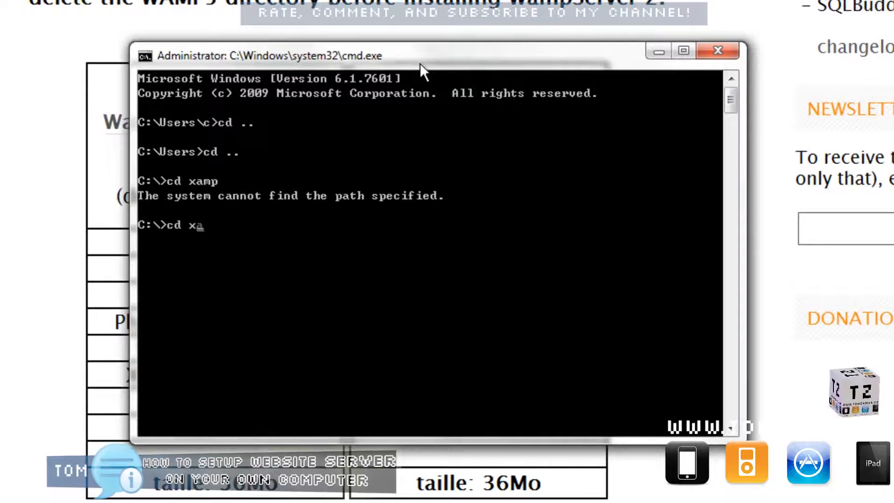
text(mp)
key(Return)
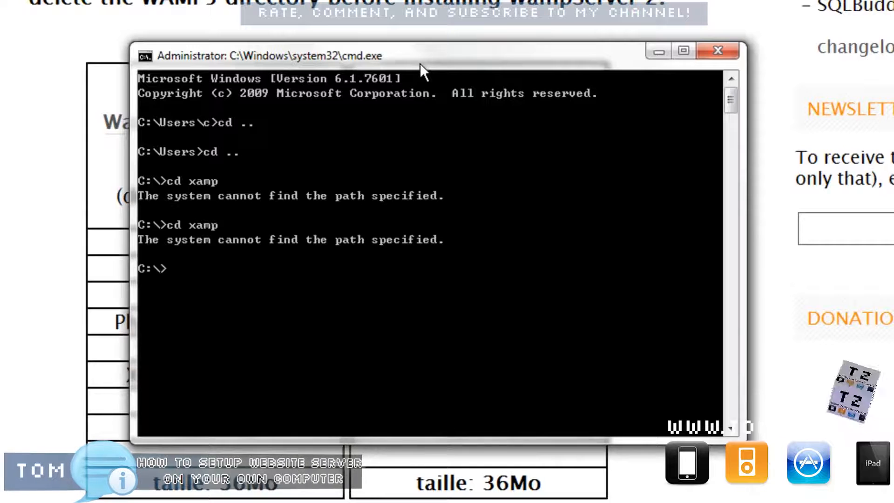
text(dir)
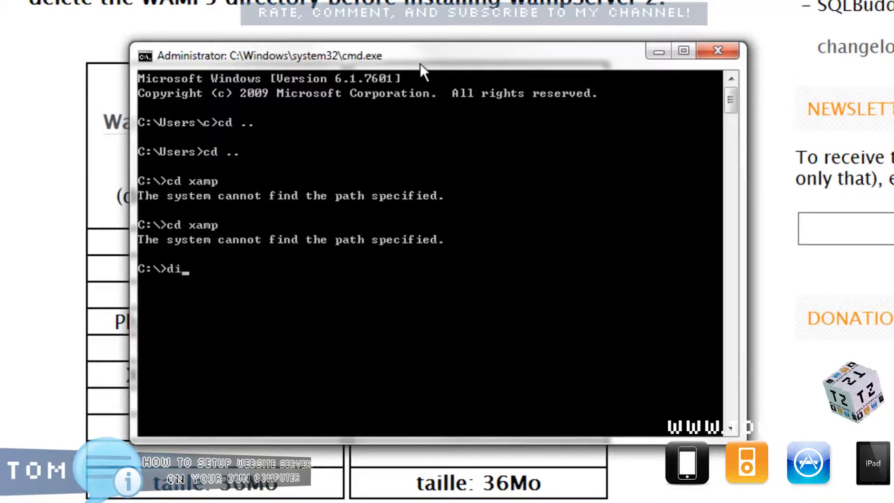
key(Return)
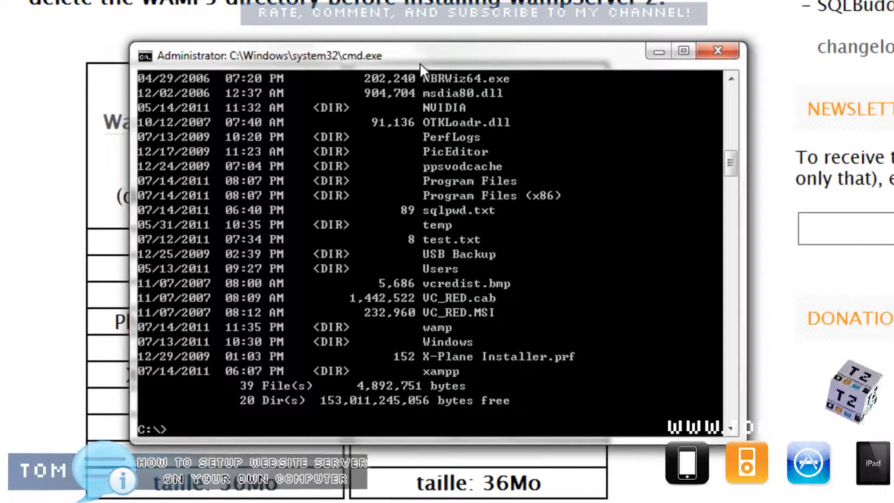
- Enter the wamp folder, list it with dir, and move into bin
text(cd wamp)
key(Return)
text(dir)
key(Return)
text(cd bin)
key(Return)
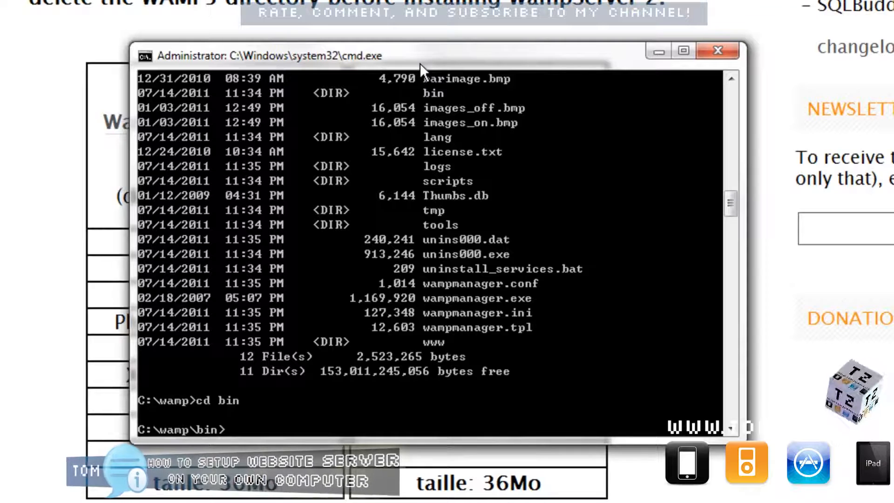
- List C:\wamp\bin, enter the mysql folder, and list its contents
text(dir)
key(Return)
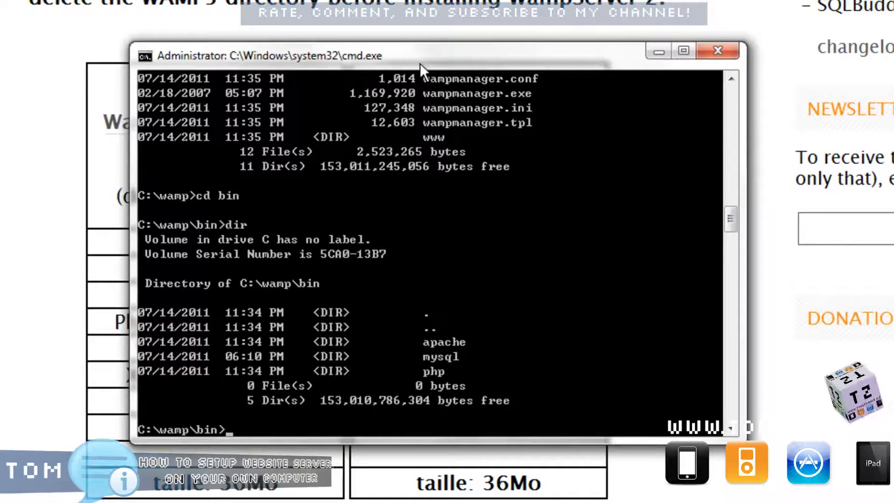
text(cd mysql)
key(Return)
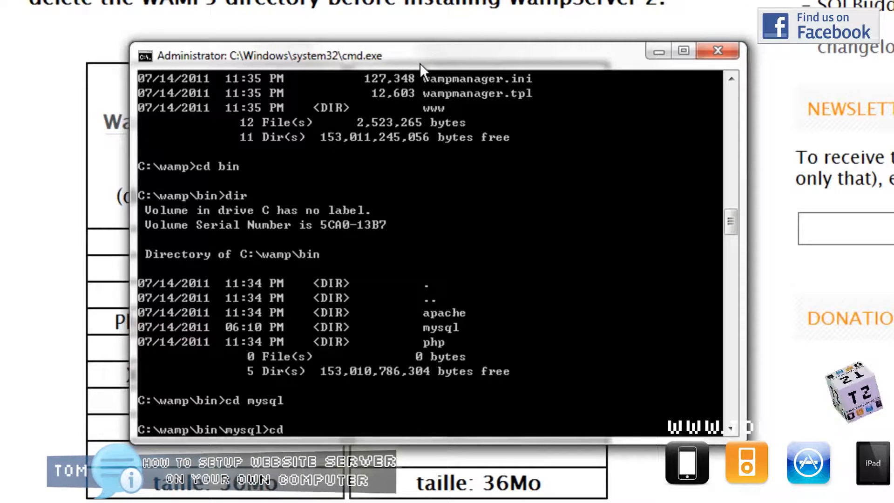
text(cd bin)
key(Return)
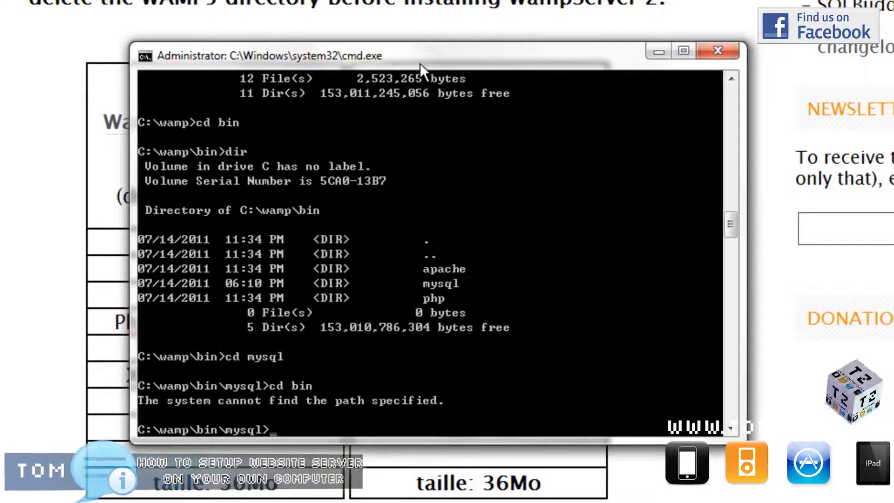
text(dir)
key(Return)
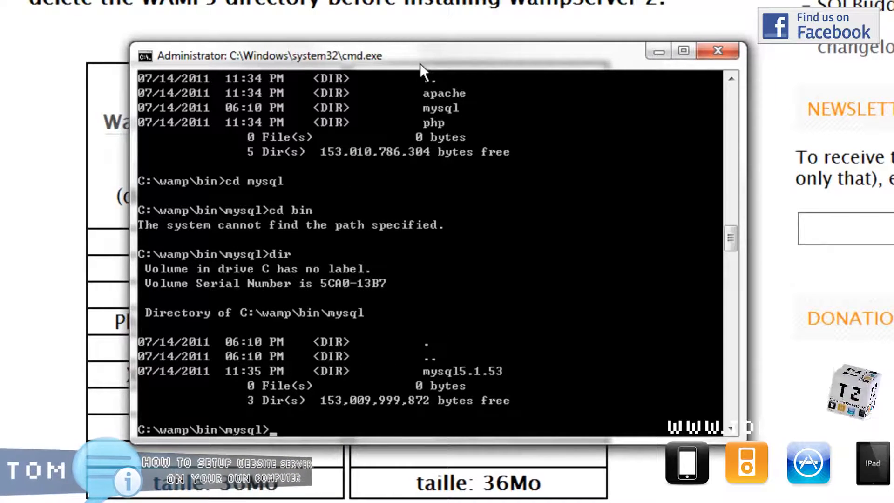
- Enter mysql5.1.53\bin, fixing the 'myql' typo, and list its 29 files
text(cd myq)
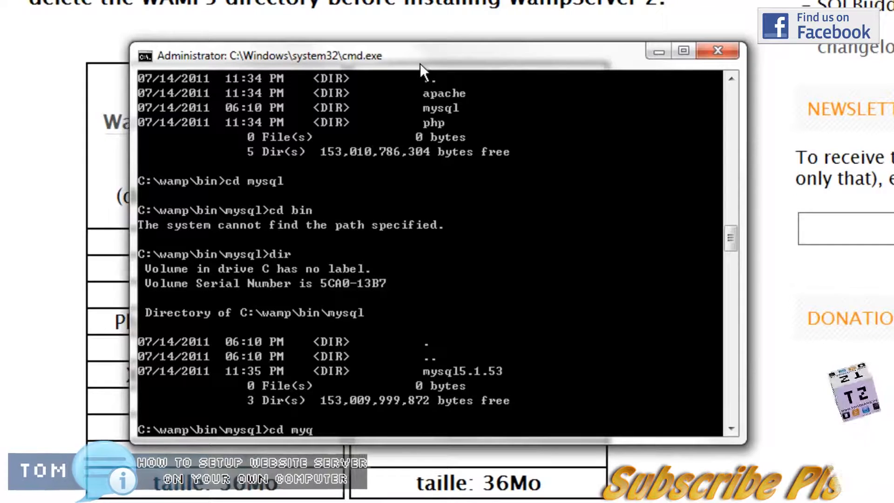
text(l5.1.53)
key(Return)
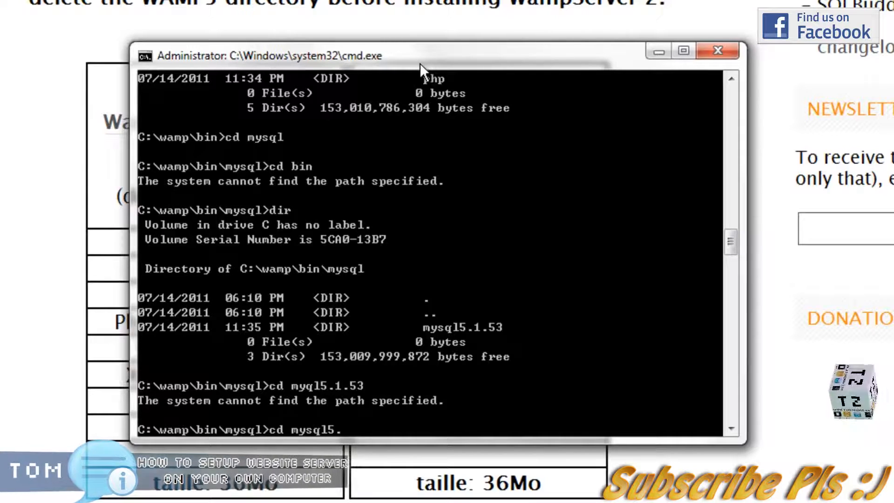
text(cd mysql5.1.53)
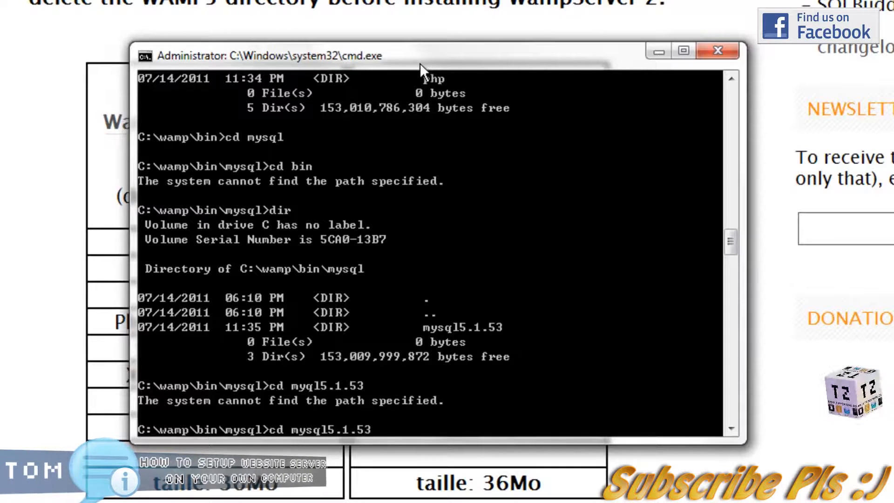
key(Return)
text(cd bin)
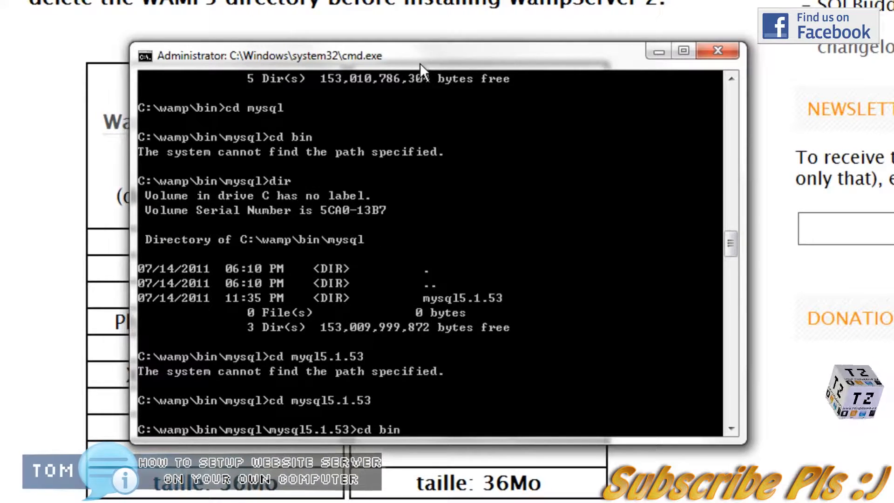
key(Return)
text(dir)
key(Return)
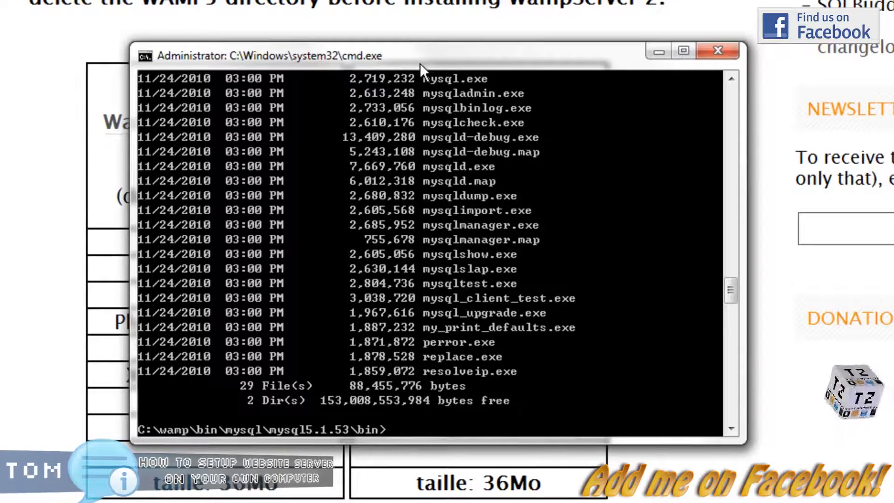
- Run mysql -u root, use mysql;, then select * from user; returning 3 rows
text(mysql)
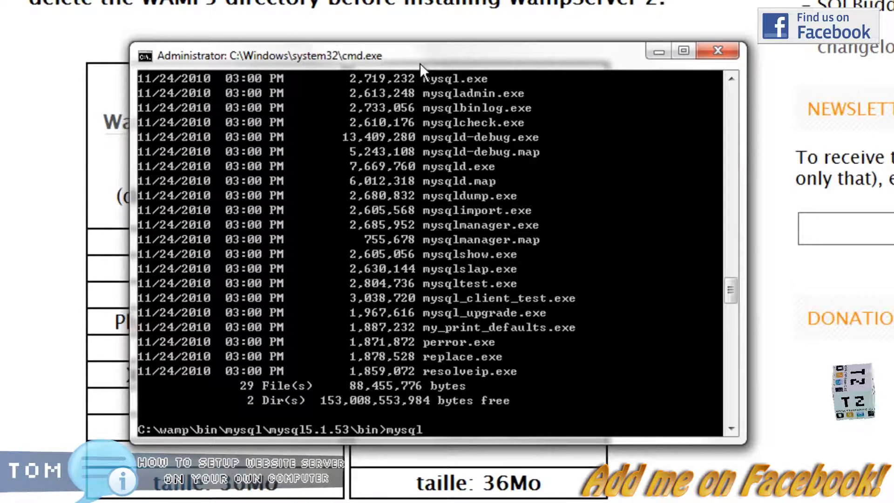
text( -u root)
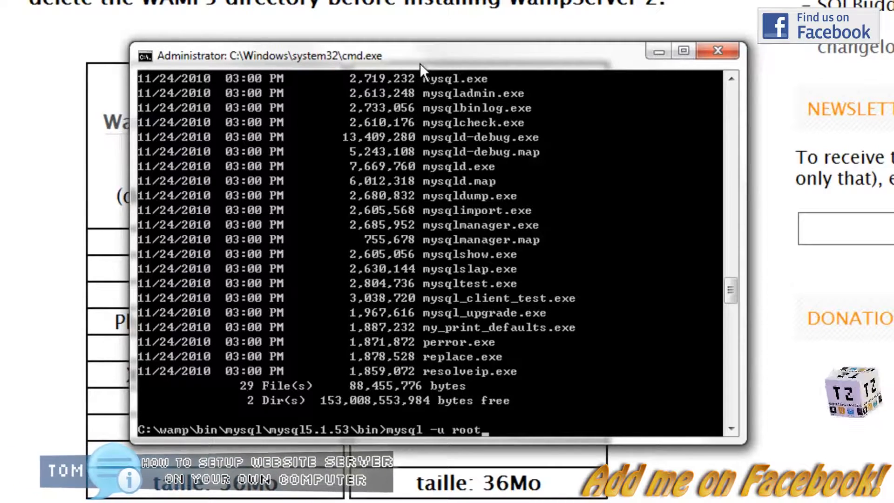
key(Return)
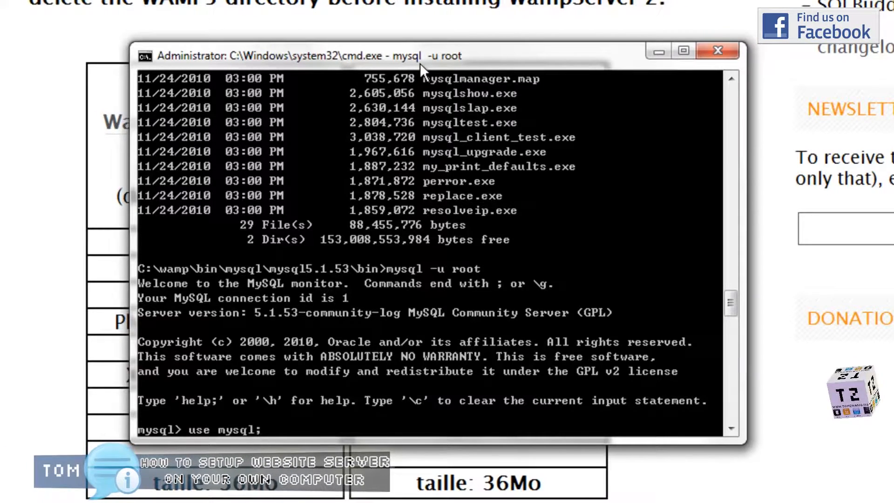
key(Return)
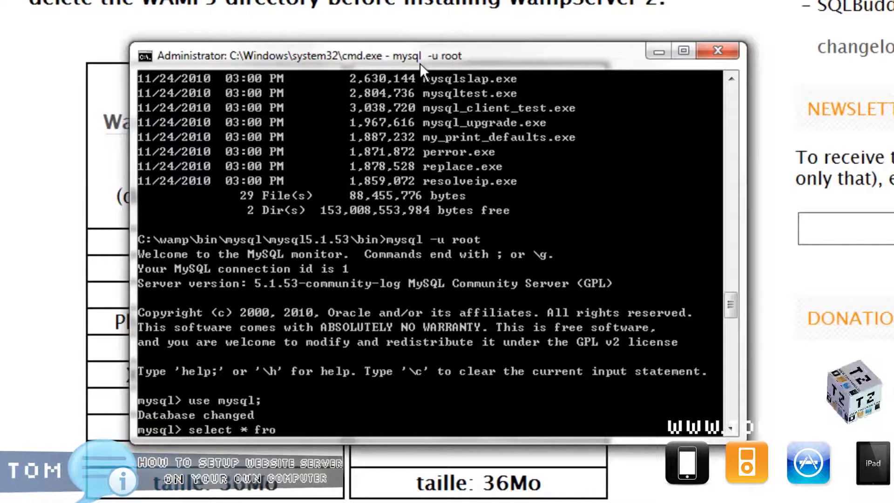
text(s;)
key(Return)
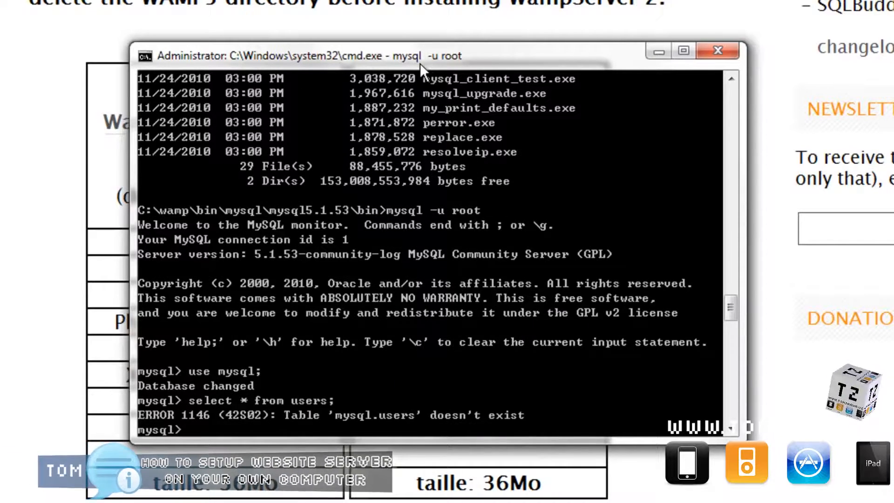
key(BackSpace)
key(BackSpace)
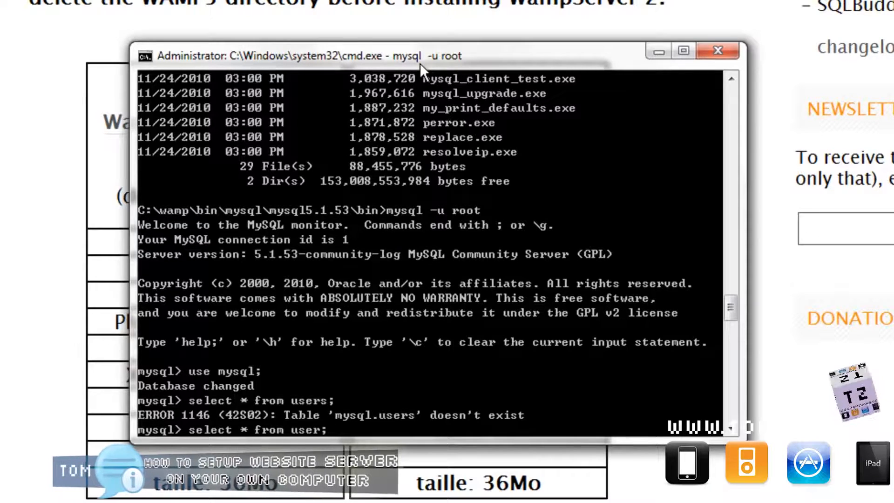
text(;)
key(Return)
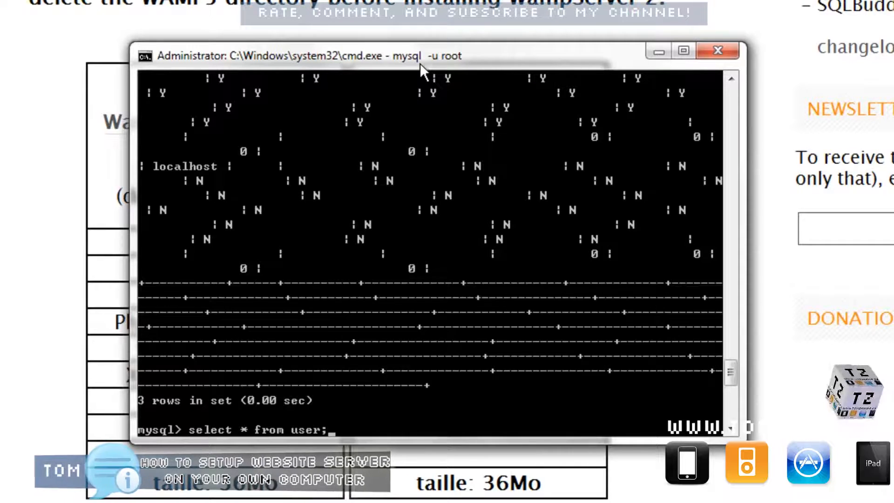
key(Return)
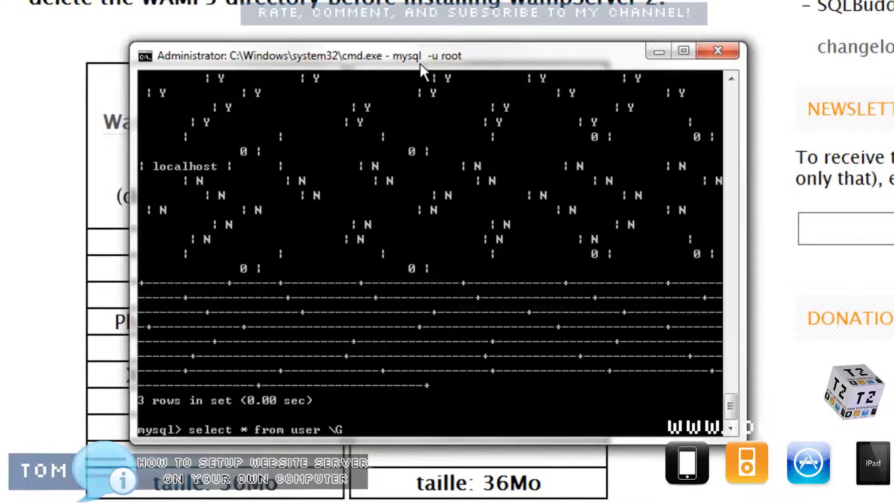
- List users with \G, then update mysql.user to set a new root password
key(Return)
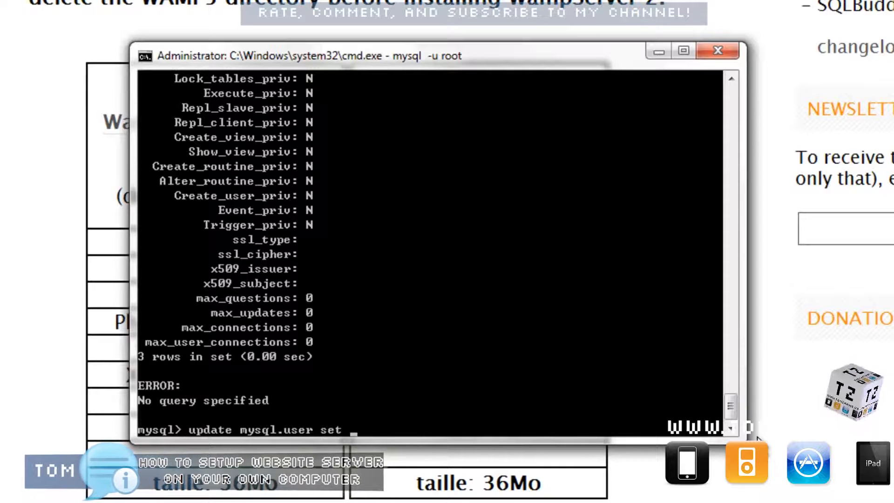
text(password (')
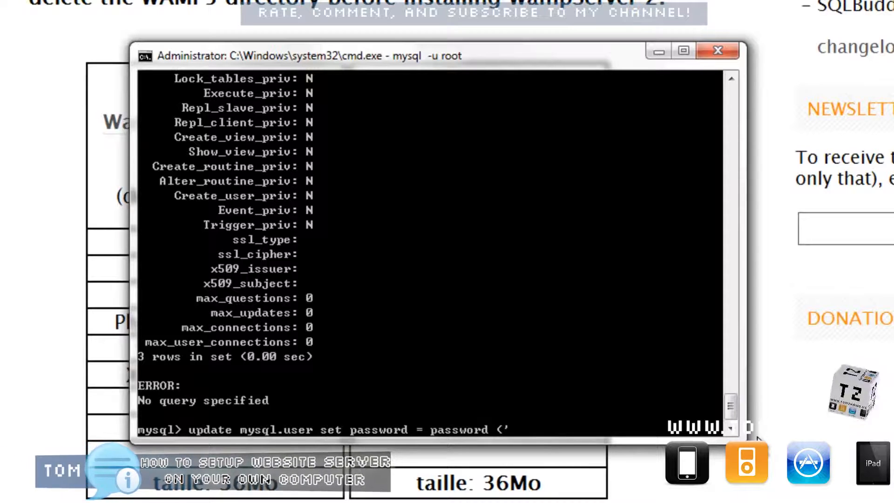
text(pass123') where user=)
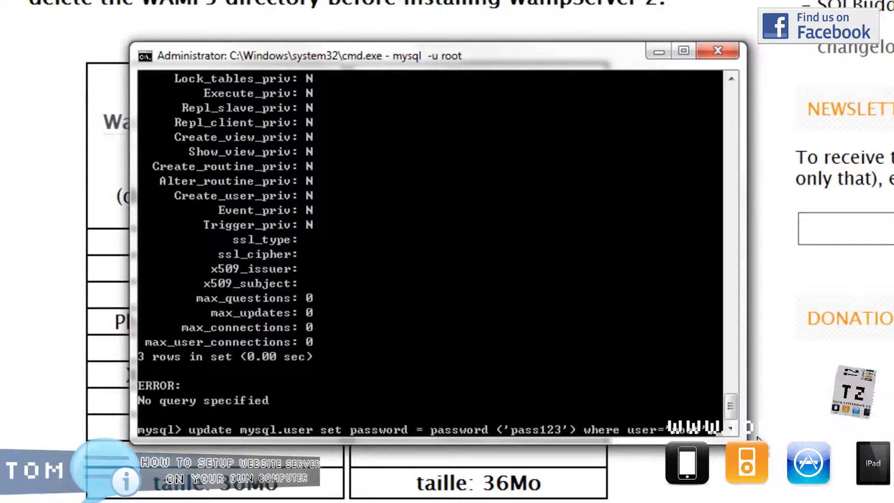
key(Return)
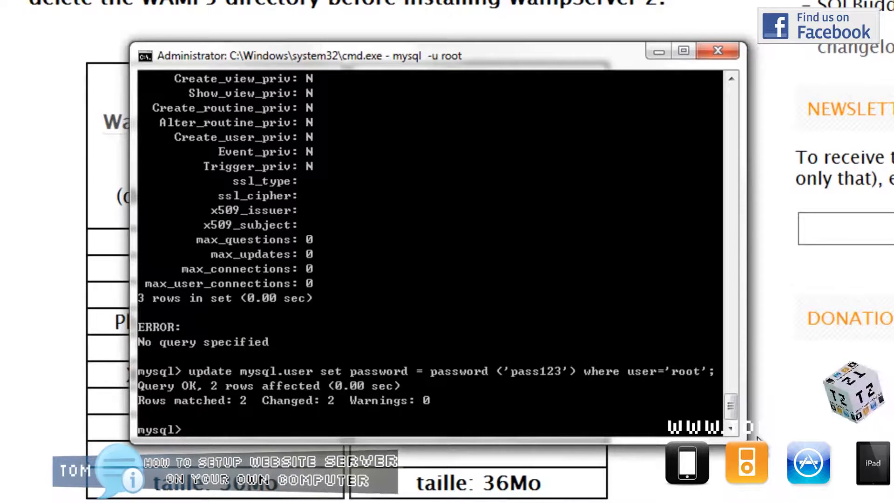
- Run flush privileges;, then exit the MySQL monitor and Command Prompt
text(flush )
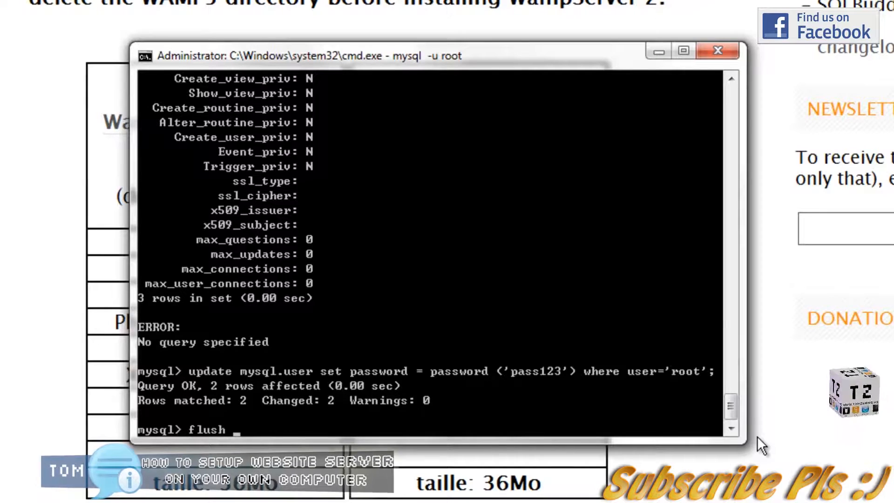
text(privilege)
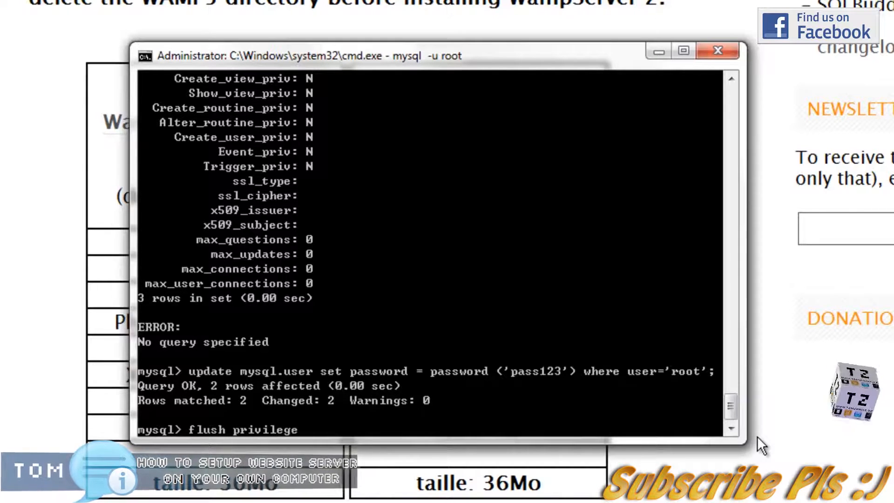
text(s;)
key(Return)
text(exit)
key(Return)
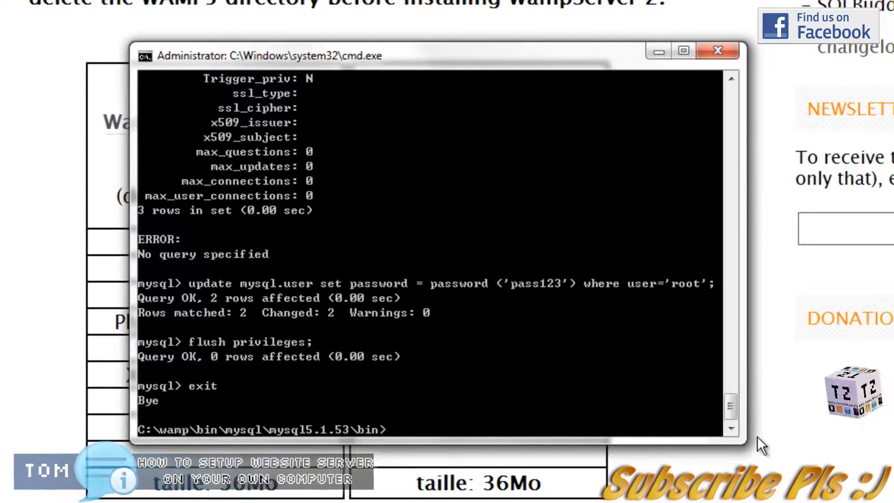
text(exit)
key(Return)
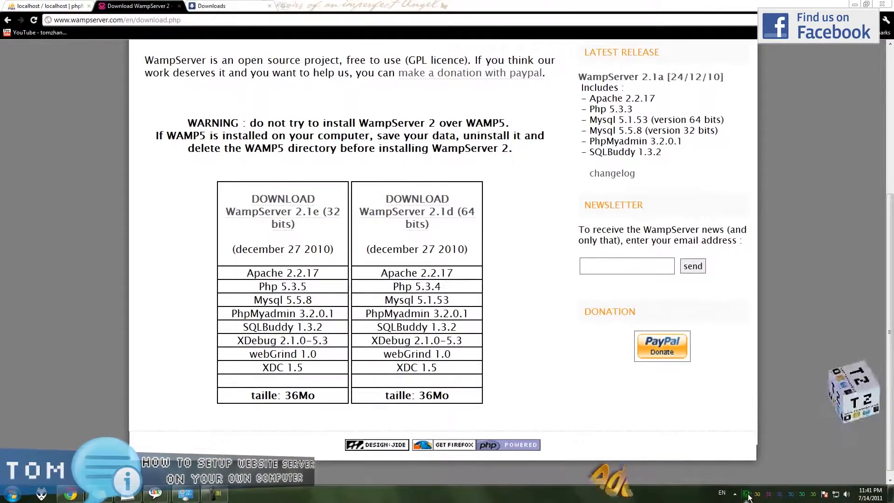
- Open the localhost homepage from the WampServer tray and check Apache 2.2.17 and MySQL 5.1.53
click(748, 495)
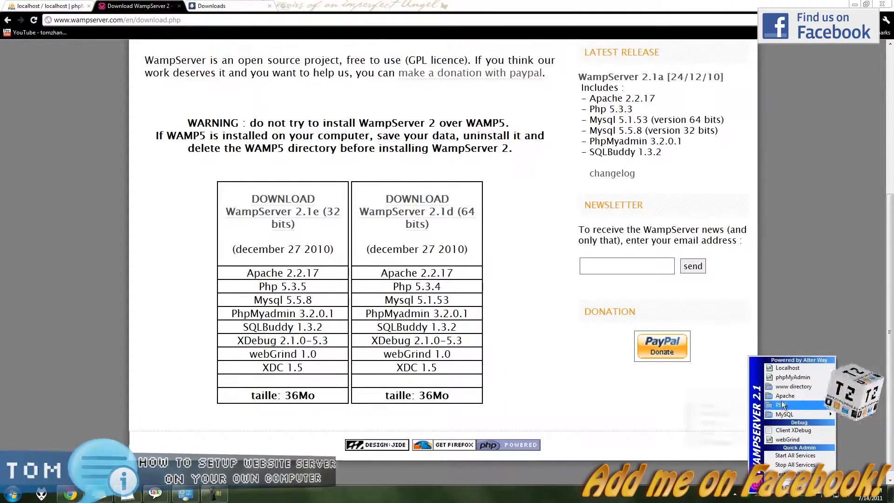
click(791, 368)
scroll(417, 286, down, 2)
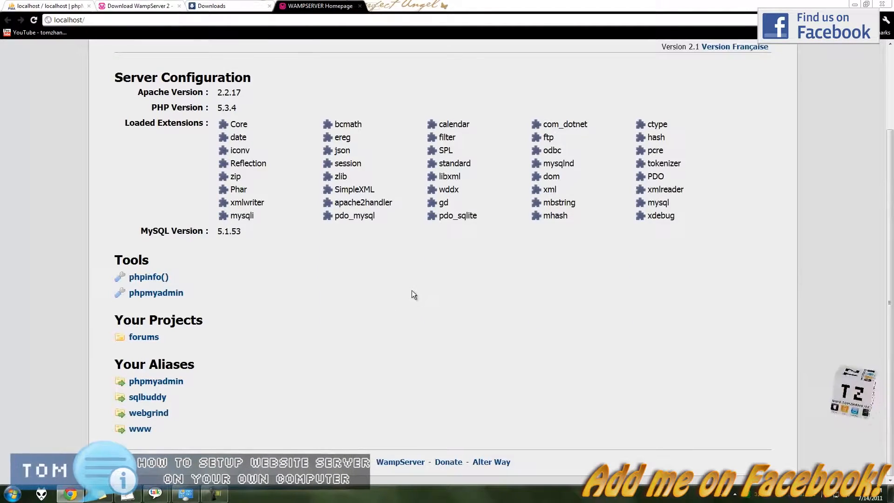
scroll(363, 245, up, 2)
triple_click(275, 196)
click(273, 196)
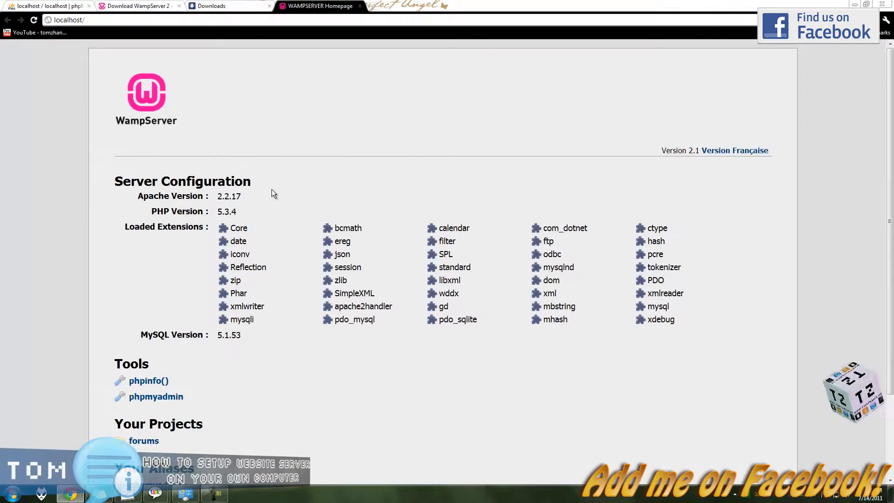
double_click(230, 196)
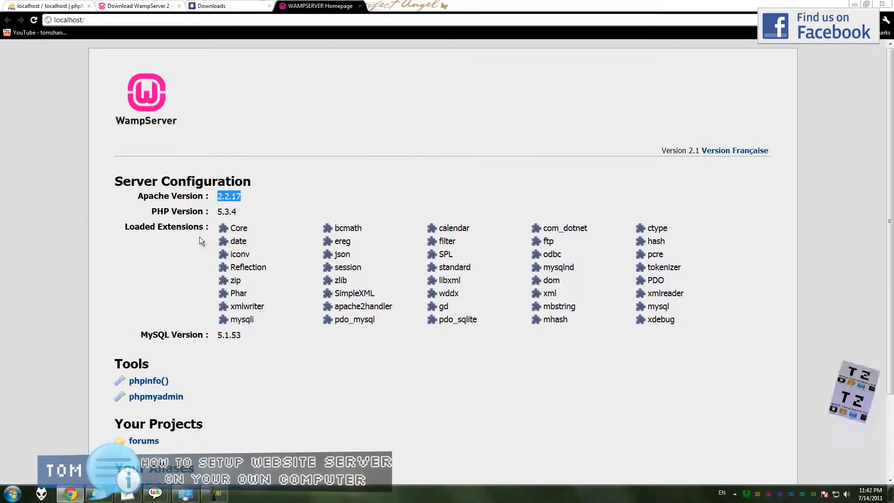
double_click(237, 336)
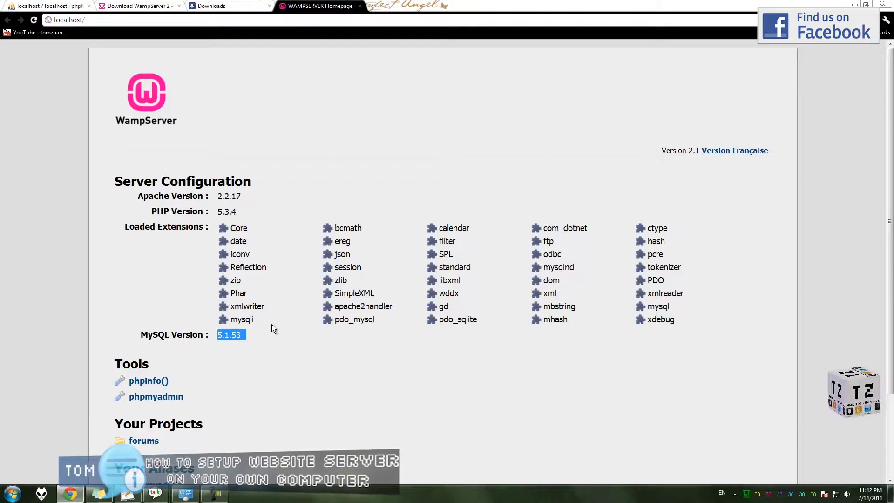
scroll(272, 328, down, 2)
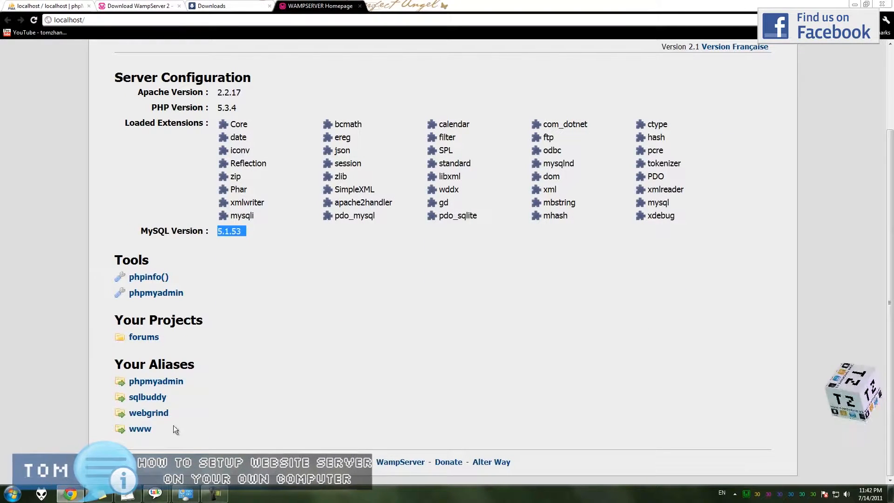
- Close the old phpMyAdmin browser tab and bring the WampServer tray menu back up
click(745, 495)
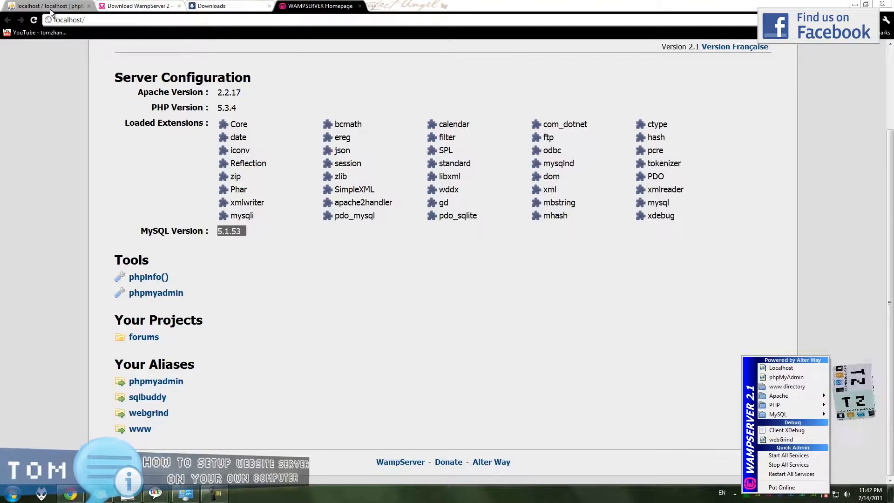
click(89, 6)
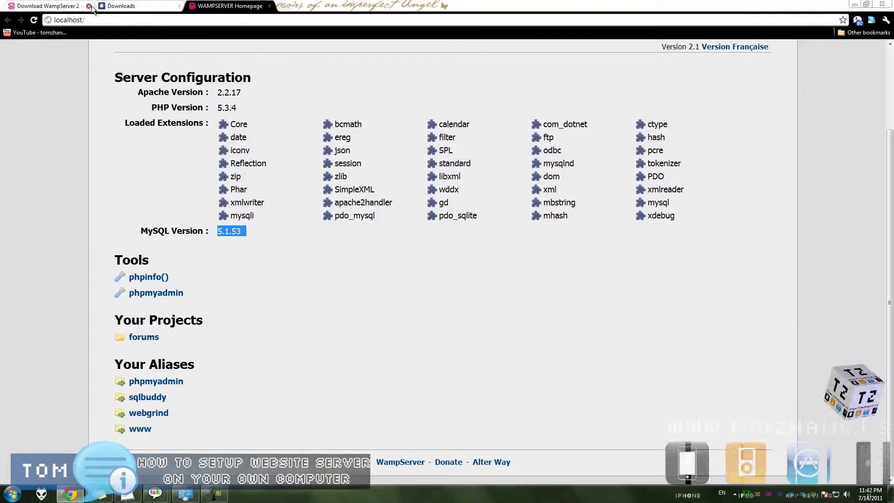
click(750, 497)
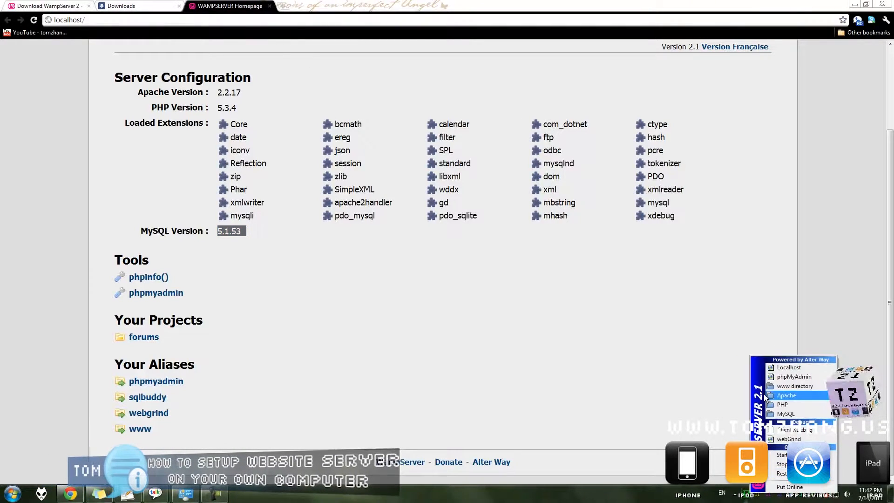
mouse_move(763, 395)
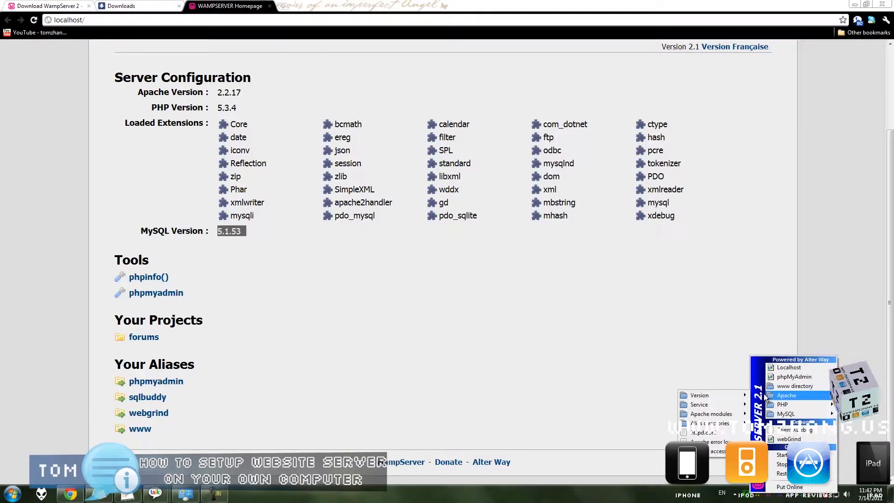
- Load phpMyAdmin, which shows error #1045 for root, then open the Computer window
click(787, 377)
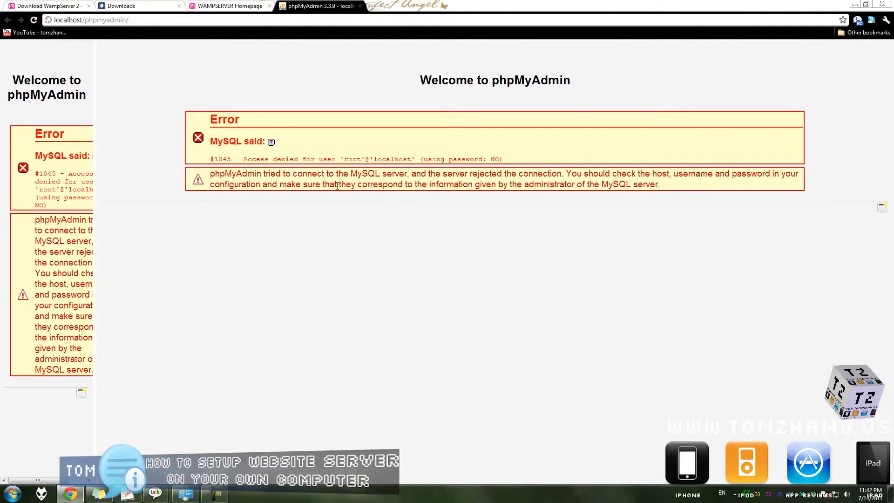
click(10, 492)
click(294, 215)
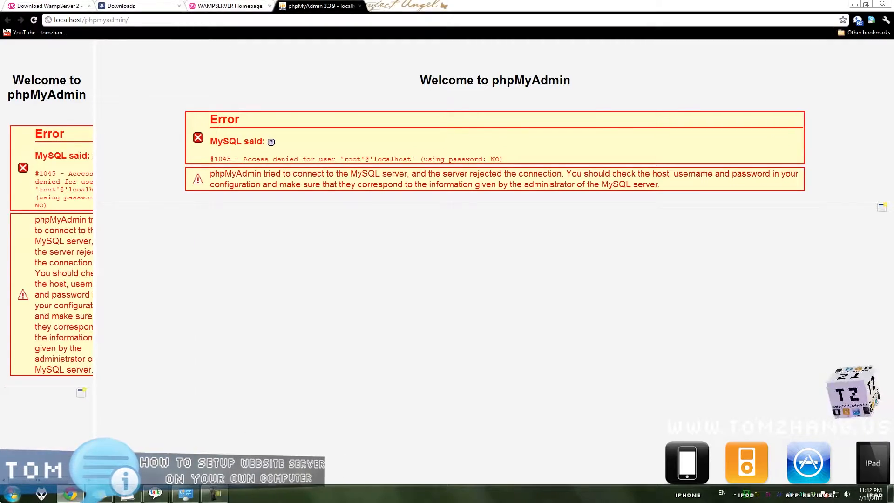
click(12, 494)
click(153, 234)
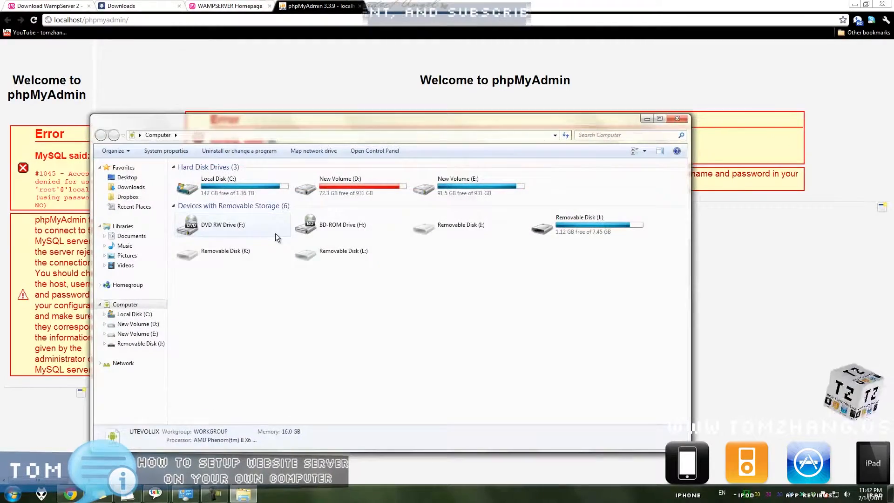
- Browse to C:\wamp\apps\phpmyadmin3.3.9 and open config.inc.php with Edit with Notepad++
double_click(268, 192)
scroll(456, 378, down, 9)
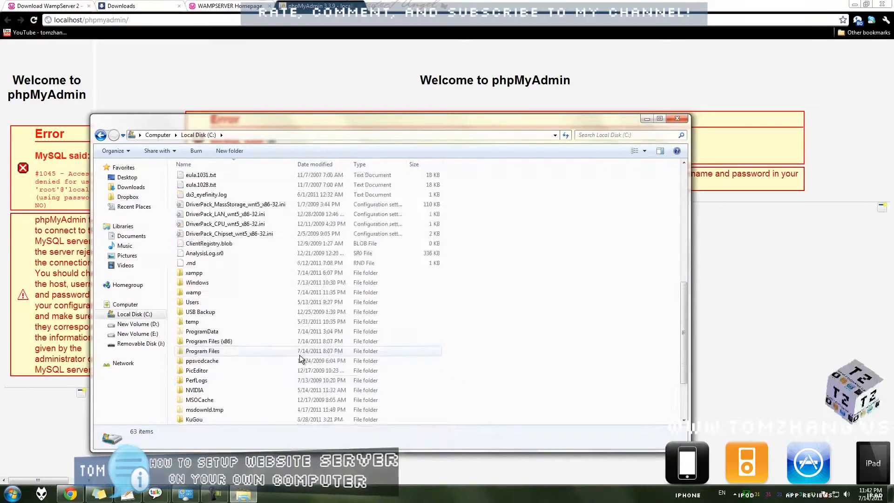
double_click(245, 290)
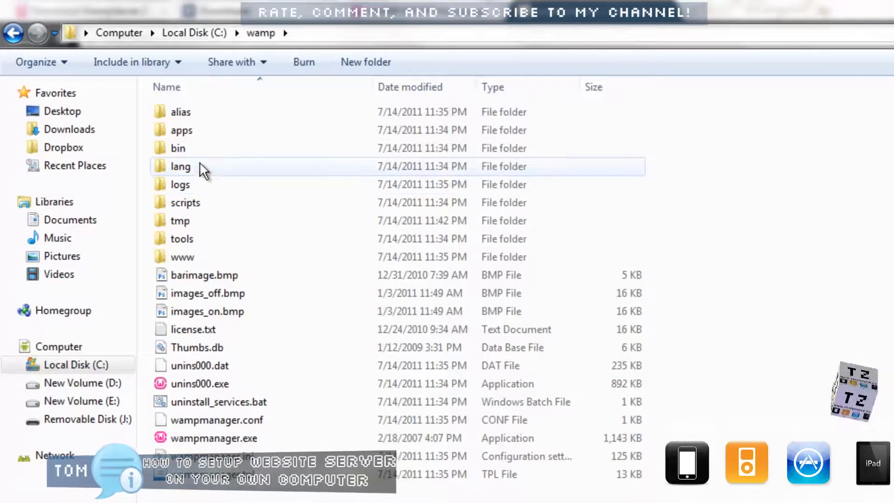
double_click(200, 125)
double_click(212, 114)
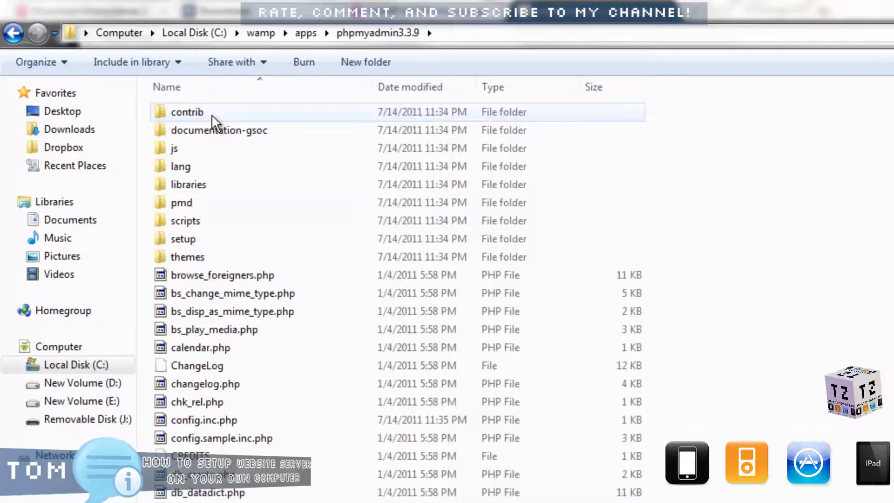
click(227, 422)
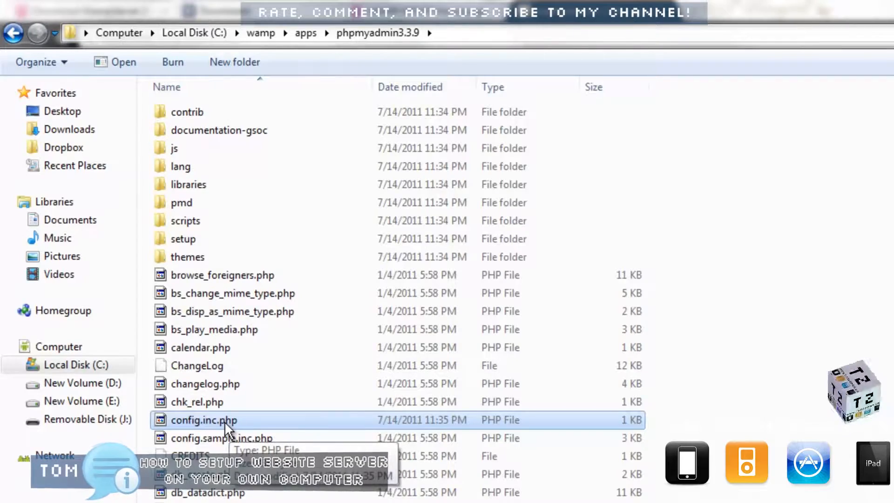
right_click(225, 421)
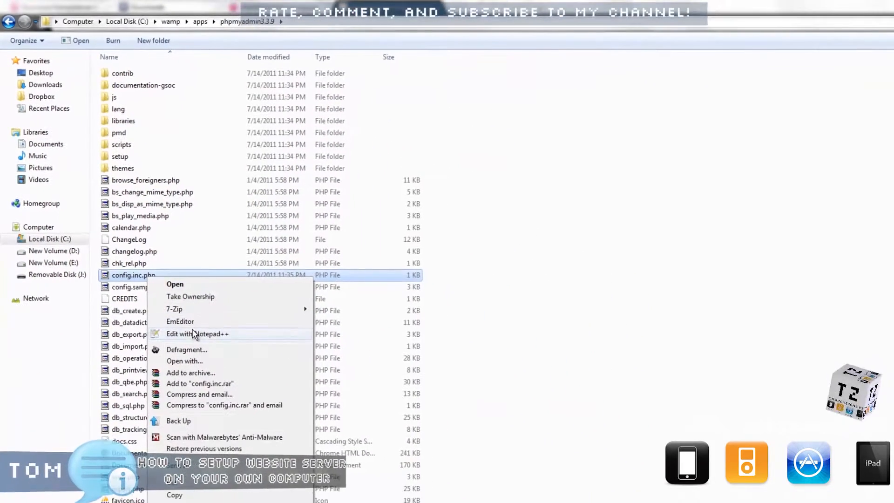
click(150, 294)
right_click(142, 280)
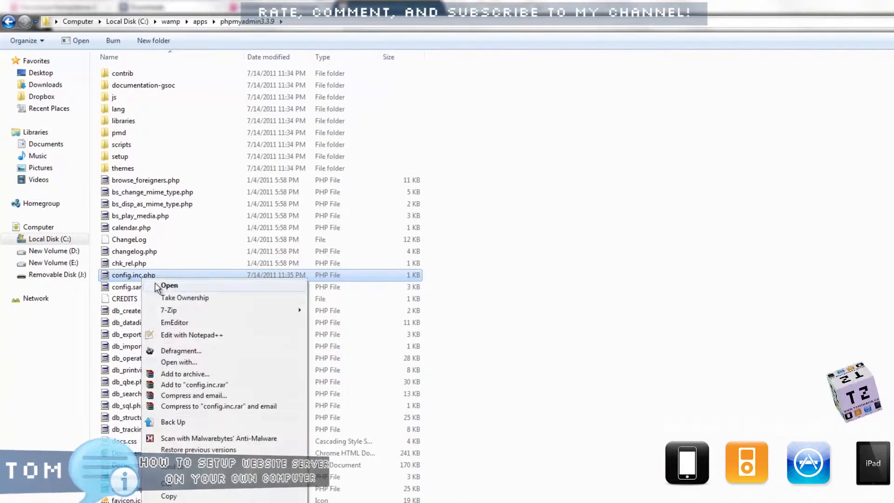
click(222, 339)
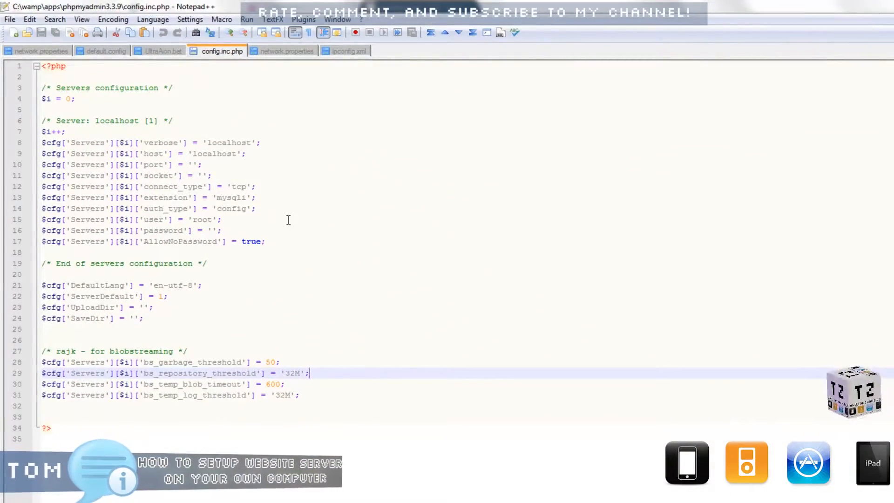
- Enter the MySQL root password inside the empty password quotes on line 16
drag(324, 233, 68, 85)
click(253, 138)
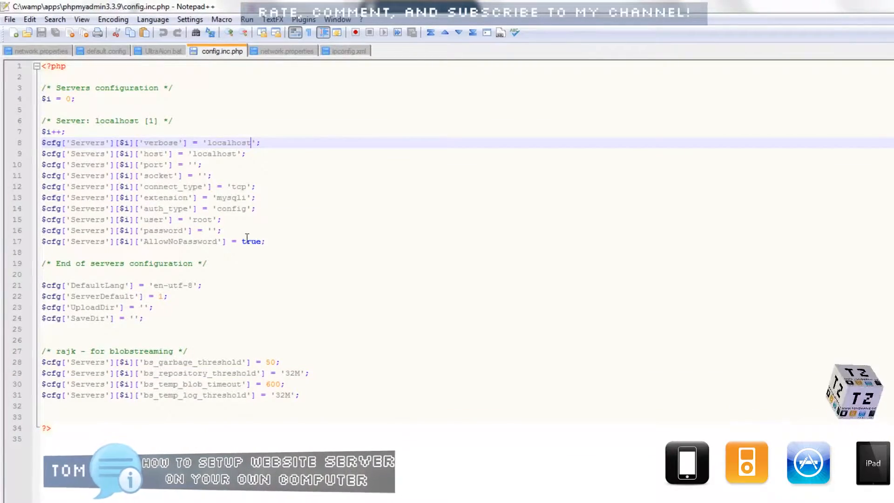
drag(230, 231, 34, 231)
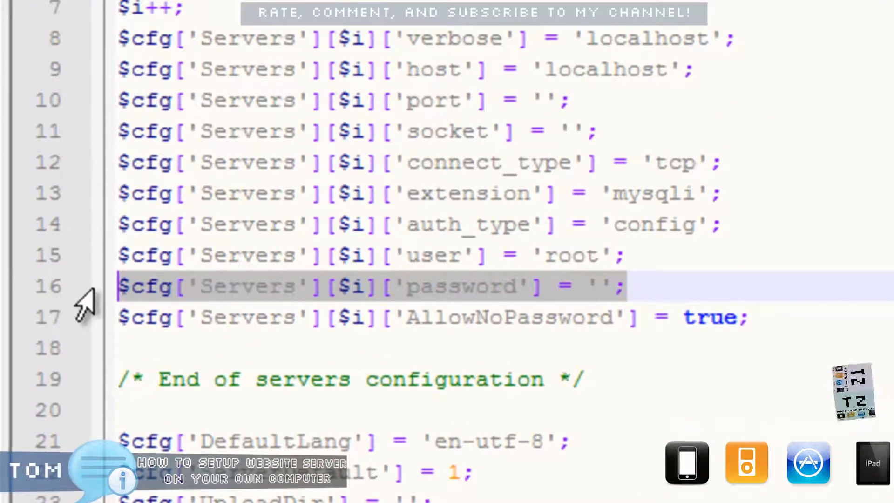
click(506, 287)
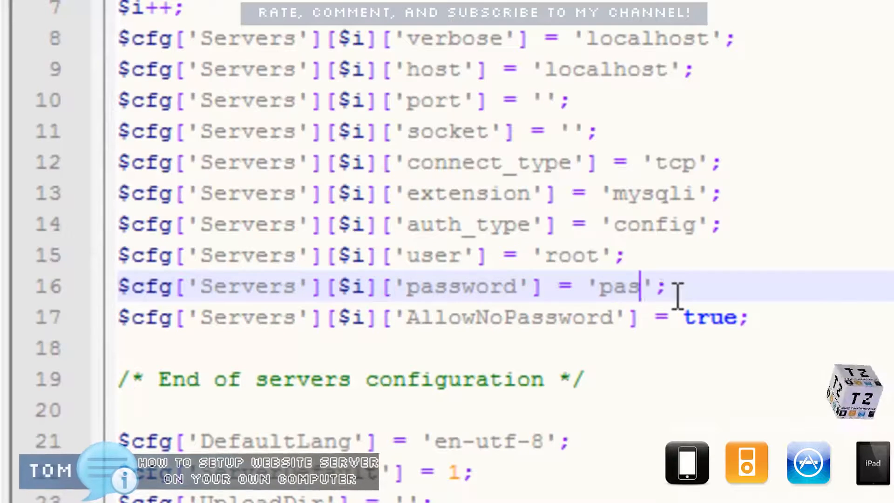
text(23)
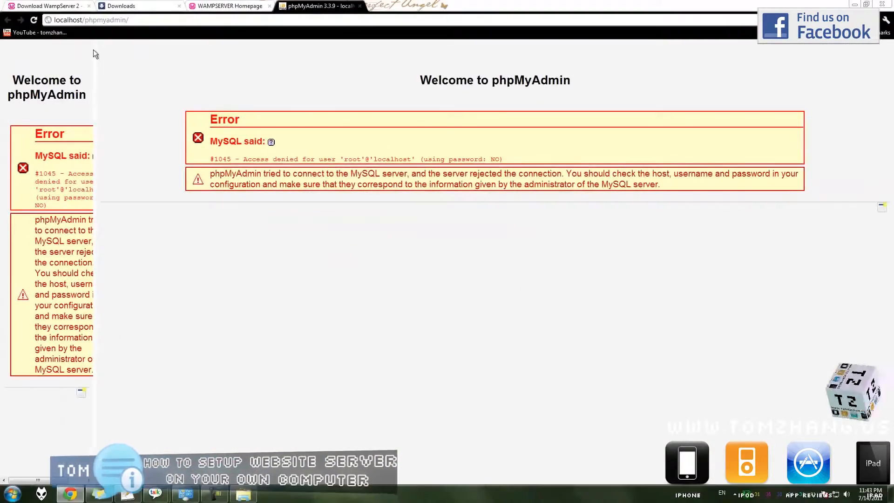
- Reload phpMyAdmin so it logs in as root@localhost without error #1045
click(34, 20)
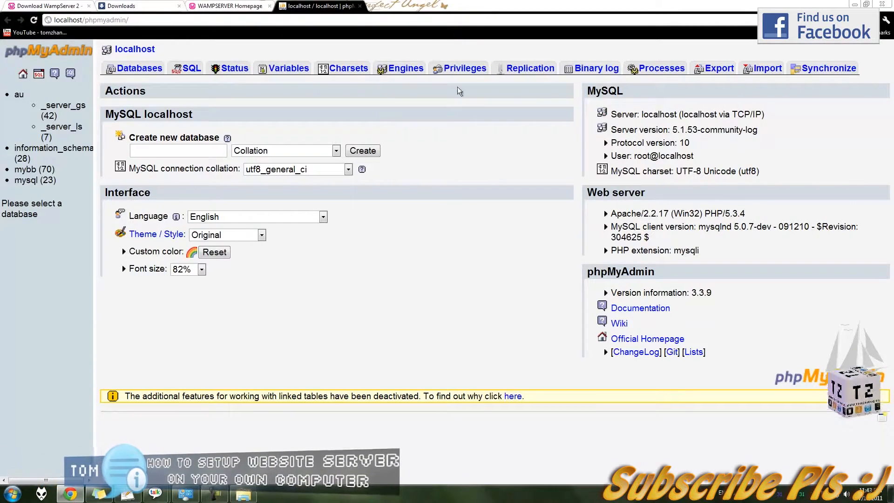
click(243, 494)
click(513, 120)
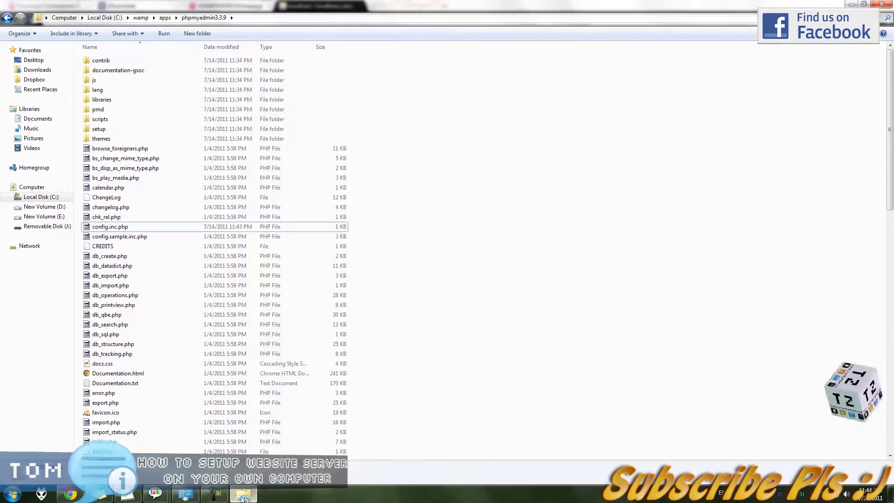
key(alt+Tab)
- Navigate the browser to localhost/ to show the WampServer homepage
click(186, 20)
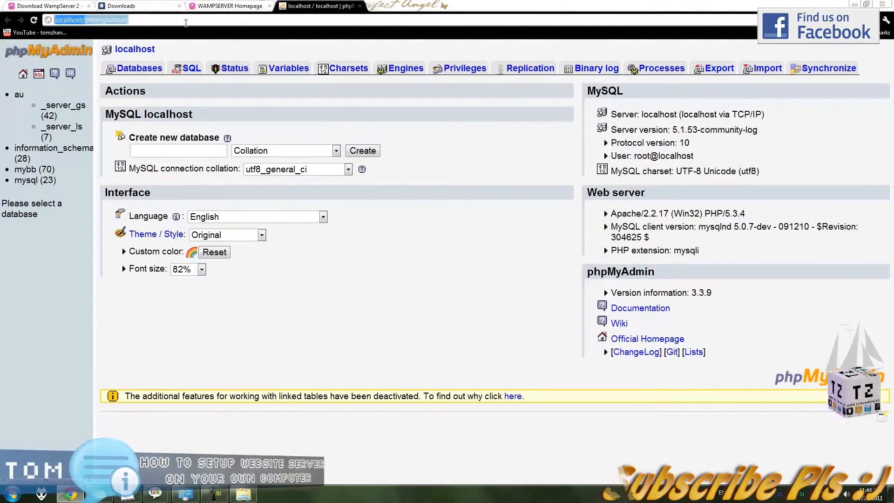
text(localhost/)
key(Return)
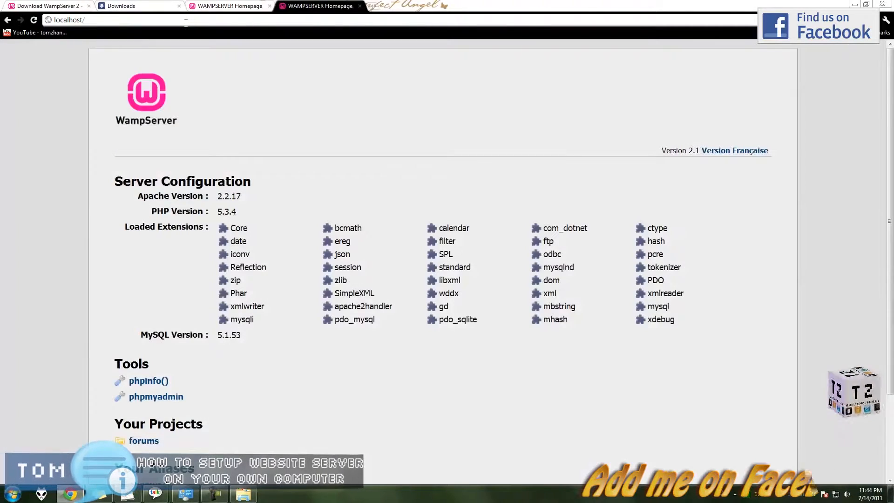
- In C:\wamp\www, copy and paste index.php to make the backup index - Copy.php
click(243, 494)
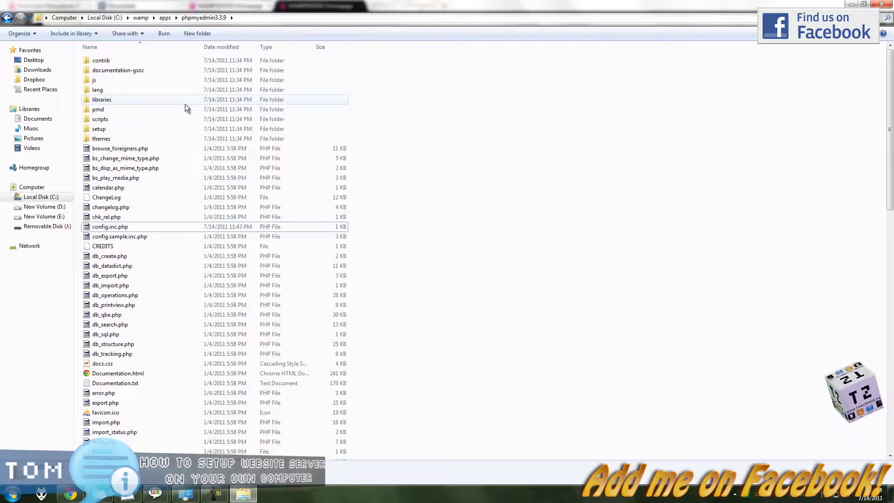
key(BackSpace)
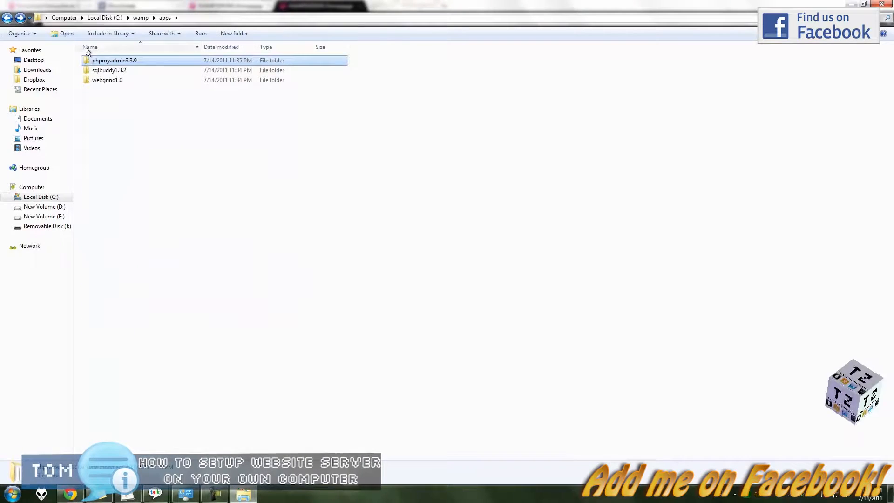
key(BackSpace)
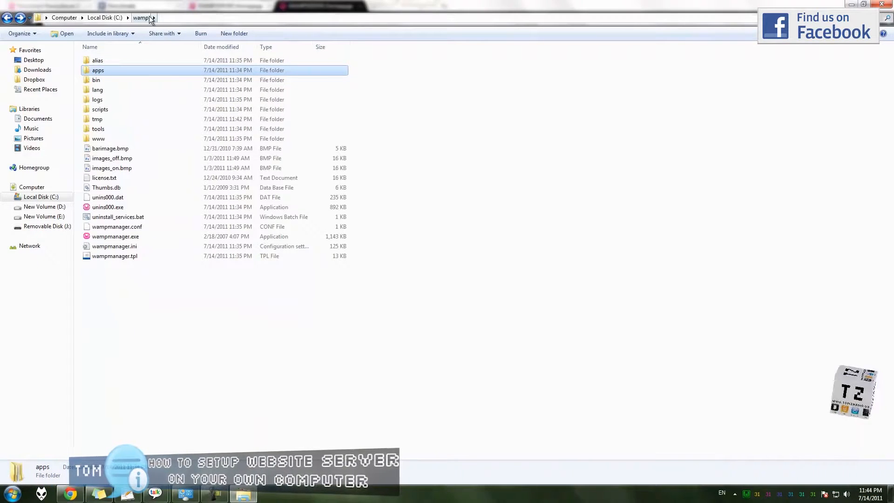
double_click(125, 137)
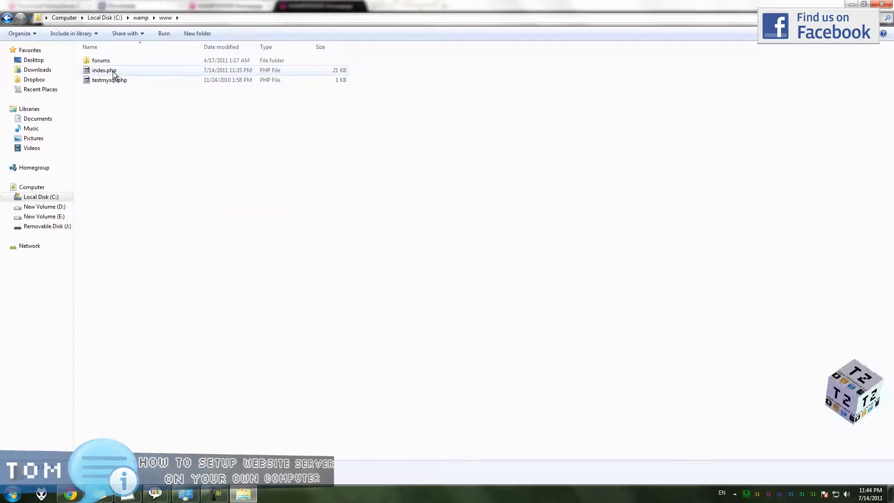
click(112, 71)
key(ctrl+c)
click(133, 123)
key(ctrl+v)
- Open the original index.php in Notepad++
click(110, 82)
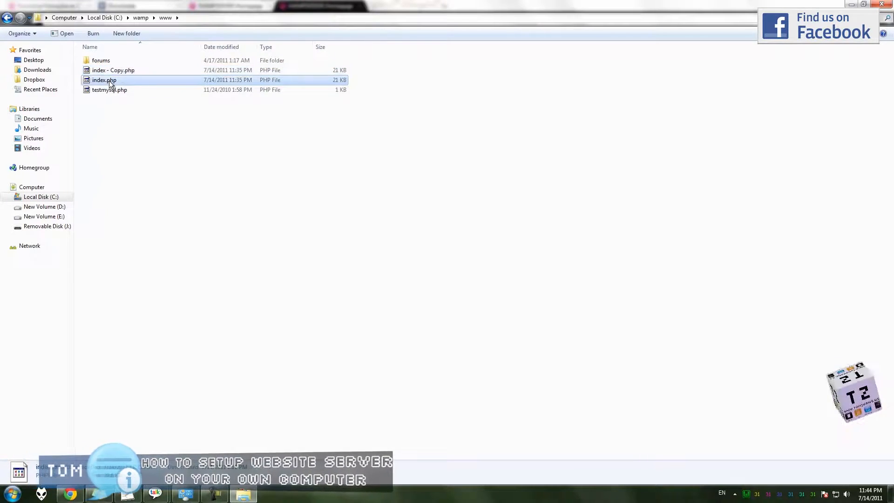
right_click(105, 81)
click(140, 127)
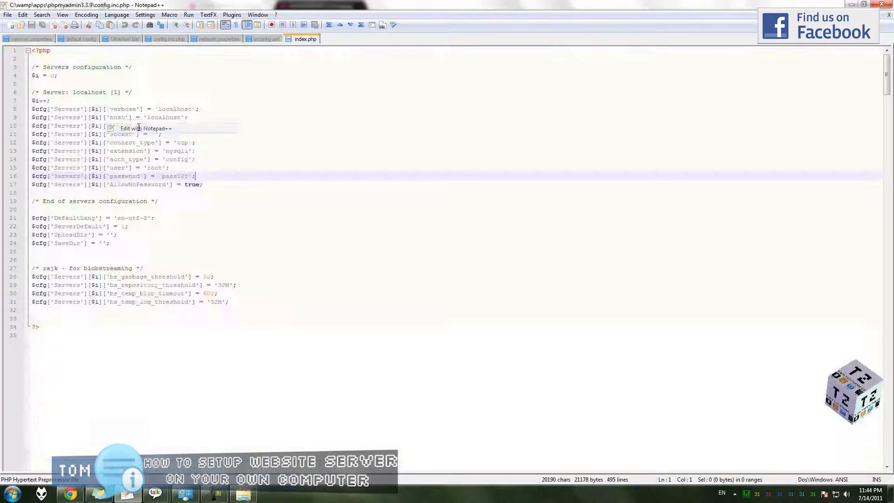
- Replace all of index.php's code with 'It works' and refresh localhost in the browser
click(191, 109)
scroll(192, 140, down, 4)
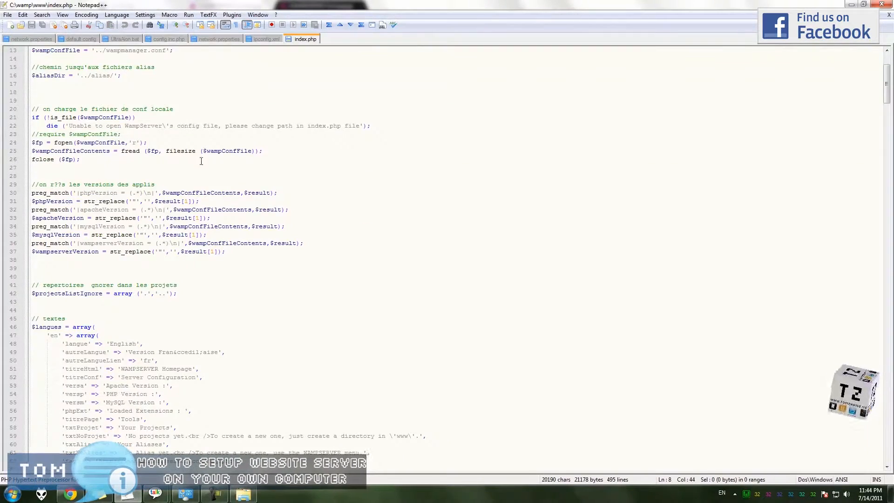
key(ctrl+a)
text(It w)
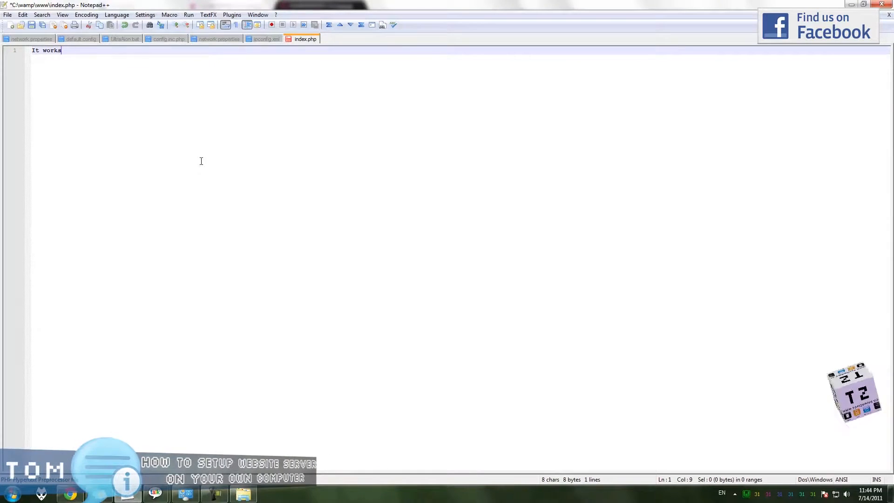
click(70, 495)
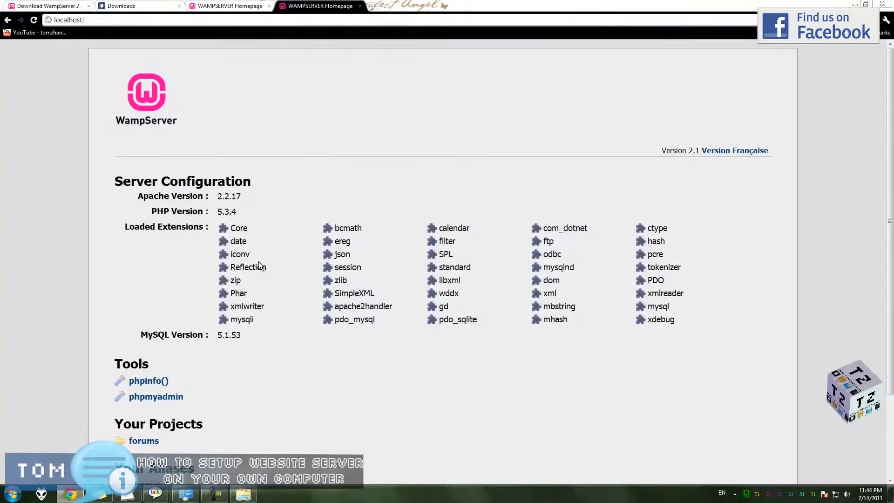
key(F5)
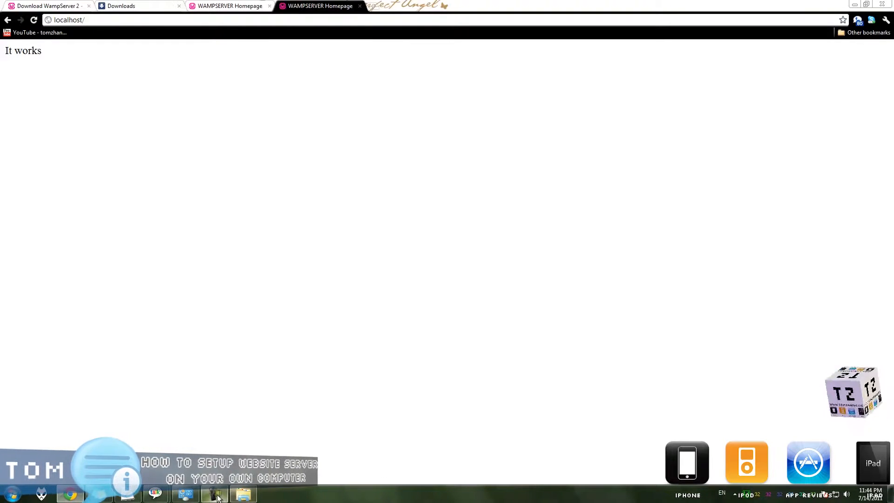
click(243, 494)
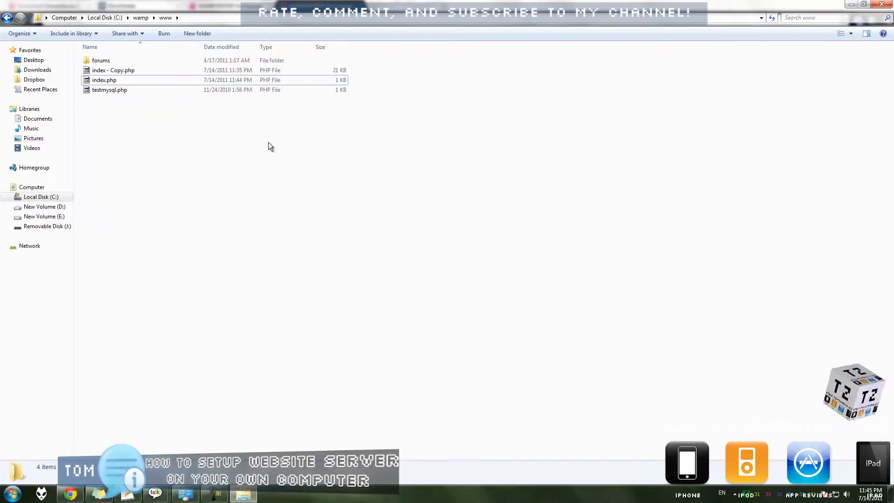
double_click(293, 6)
click(220, 19)
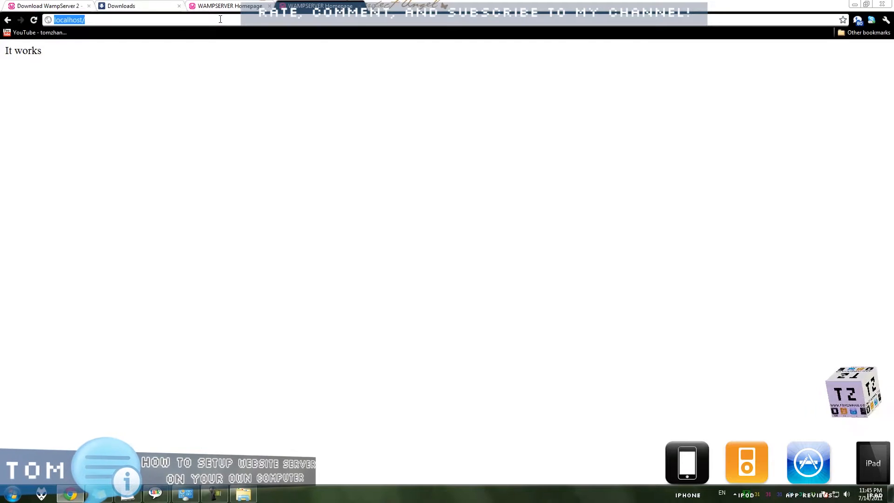
- Go to myname.com and confirm it shows only 'It works'
text(myname.com)
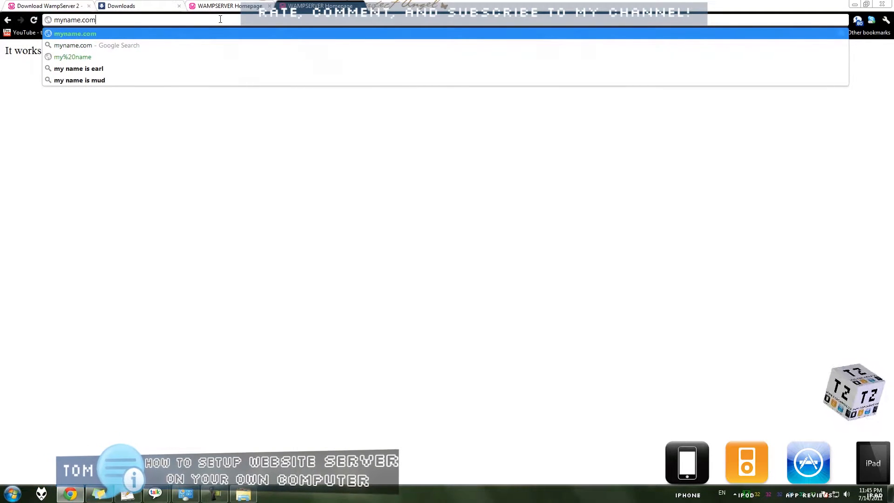
key(Return)
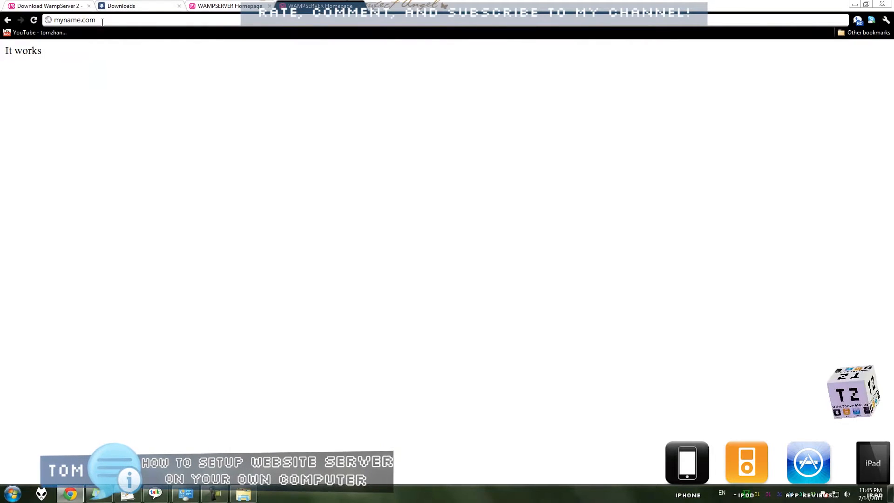